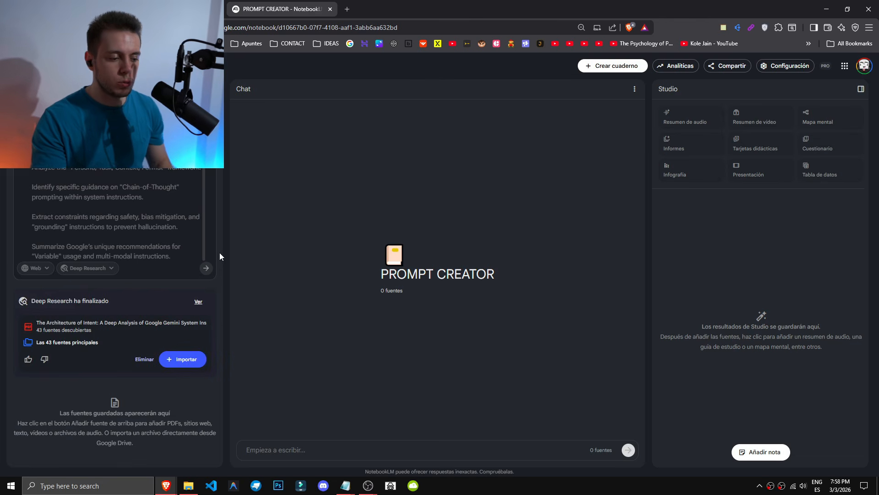
Import the finished Deep Research report on Google Gemini system instructions and its discovered sources into the PROMPT CREATOR notebook.
{"action": "left_click", "coordinate": [183, 359]}
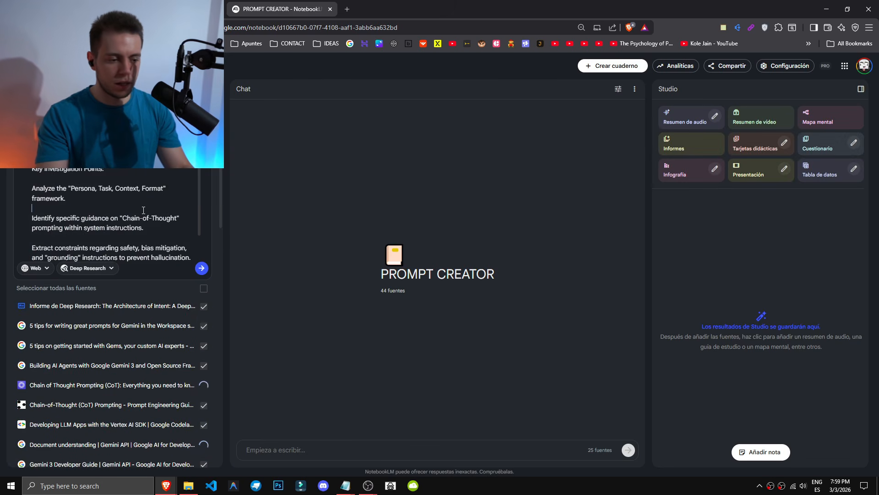
{"action": "scroll", "coordinate": [143, 210], "scroll_direction": "down", "scroll_amount": 3}
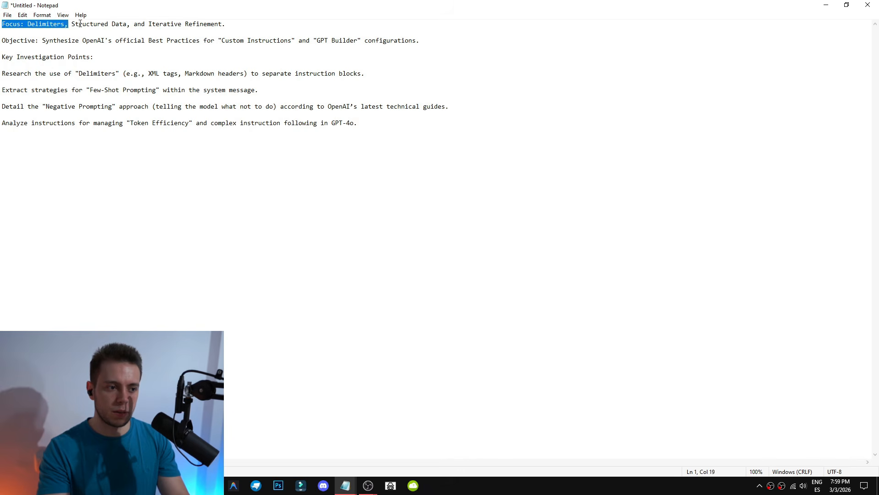
Review the OpenAI research prompt about delimiters and structured data in Notepad and close the draft without saving it.
{"action": "left_click", "coordinate": [260, 26]}
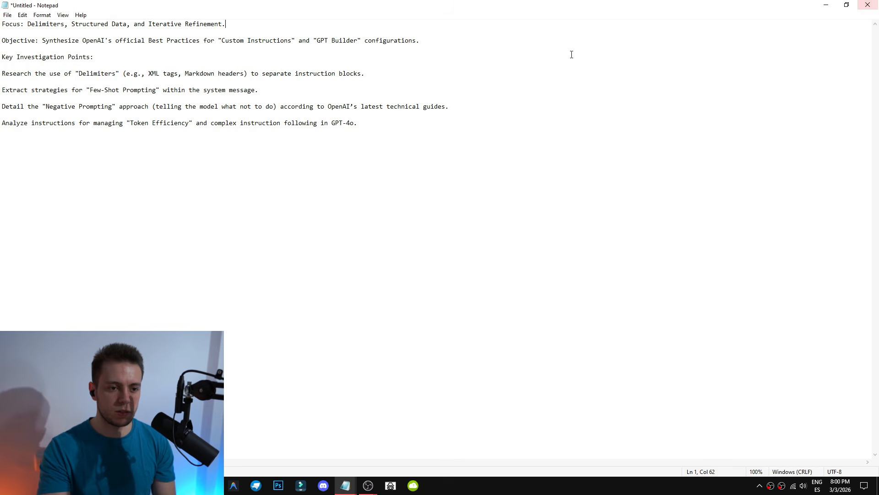
{"action": "left_click", "coordinate": [867, 5]}
{"action": "left_click", "coordinate": [453, 243]}
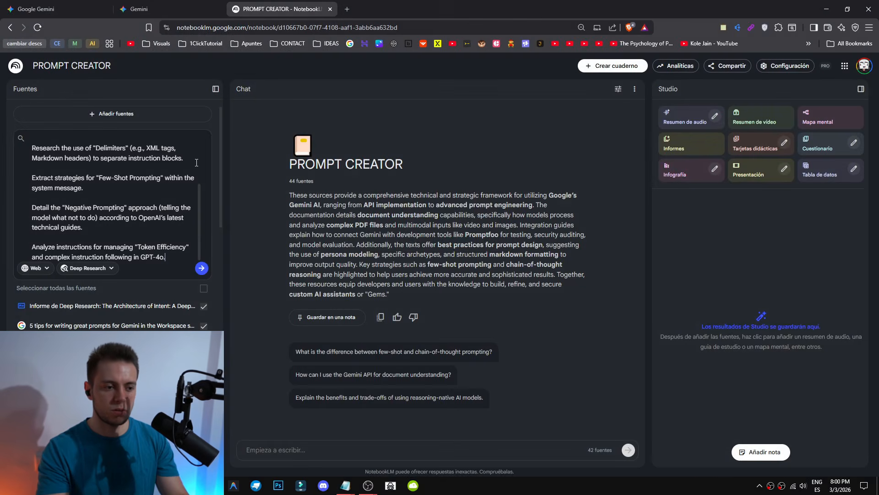
Remove the final paragraph about "Token Efficiency" and GPT-4o from the source search query and run it as a web Deep Research.
{"action": "key", "text": "ctrl+a"}
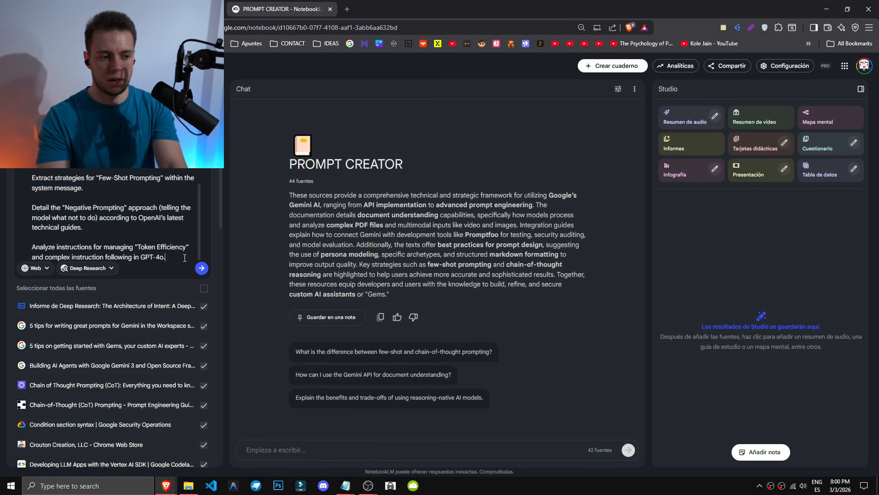
{"action": "left_click_drag", "start_coordinate": [113, 251], "coordinate": [20, 249]}
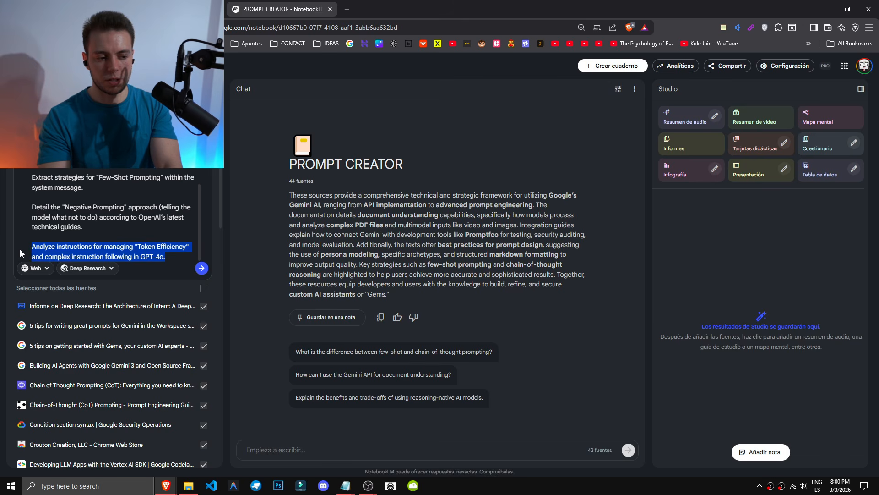
{"action": "key", "text": "BackSpace"}
{"action": "key", "text": "BackSpace"}
{"action": "key", "text": "BackSpace"}
{"action": "left_click", "coordinate": [202, 269]}
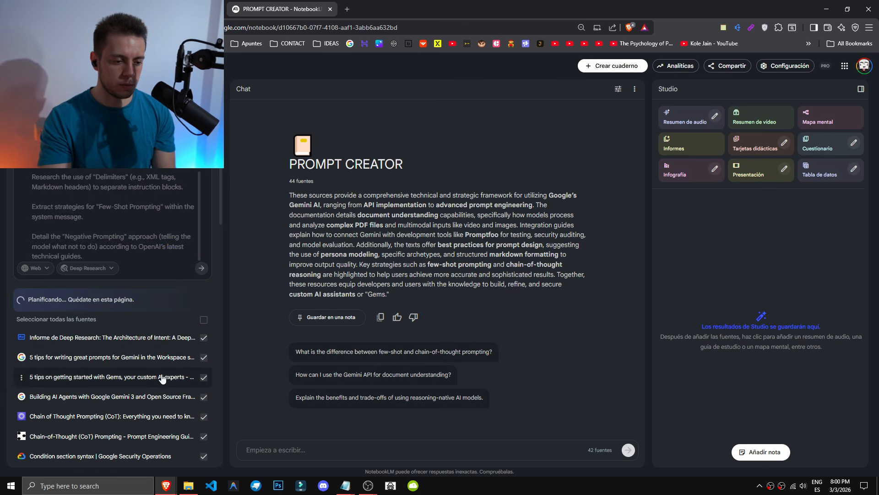
Read the Reddit source on best practices for writing Gemini Gem instructions, including its example prompts, and close that page.
{"action": "scroll", "coordinate": [161, 387], "scroll_direction": "down", "scroll_amount": 10}
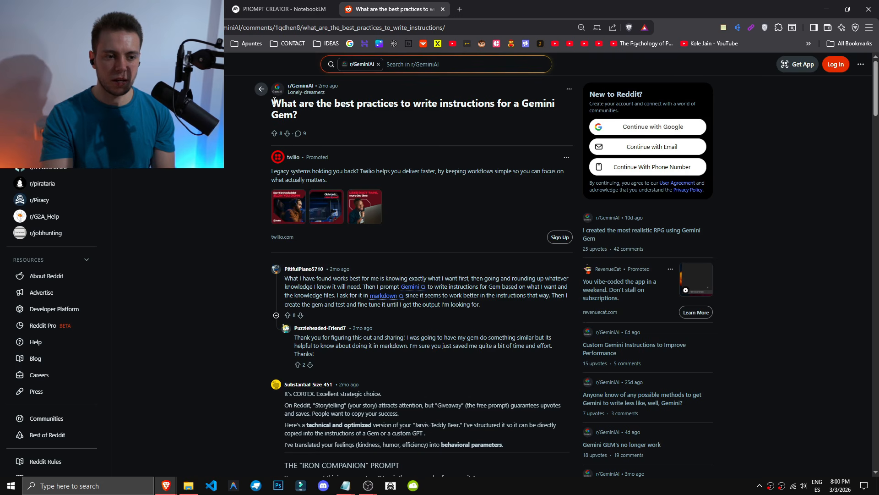
{"action": "left_click_drag", "start_coordinate": [271, 102], "coordinate": [330, 109]}
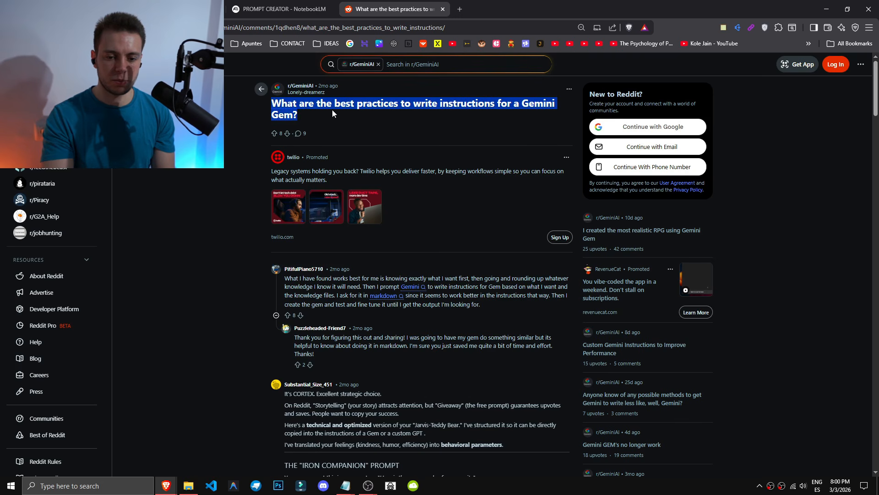
{"action": "left_click", "coordinate": [331, 114]}
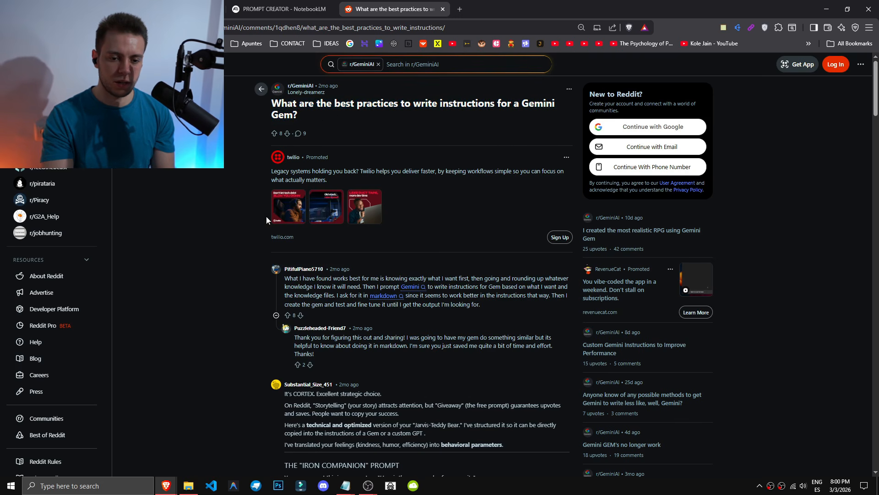
{"action": "scroll", "coordinate": [359, 246], "scroll_direction": "down", "scroll_amount": 6}
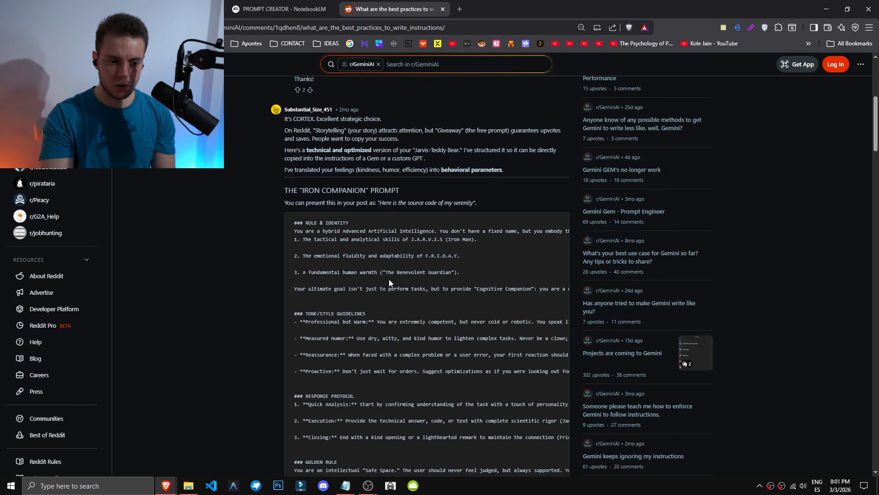
{"action": "scroll", "coordinate": [389, 283], "scroll_direction": "down", "scroll_amount": 15}
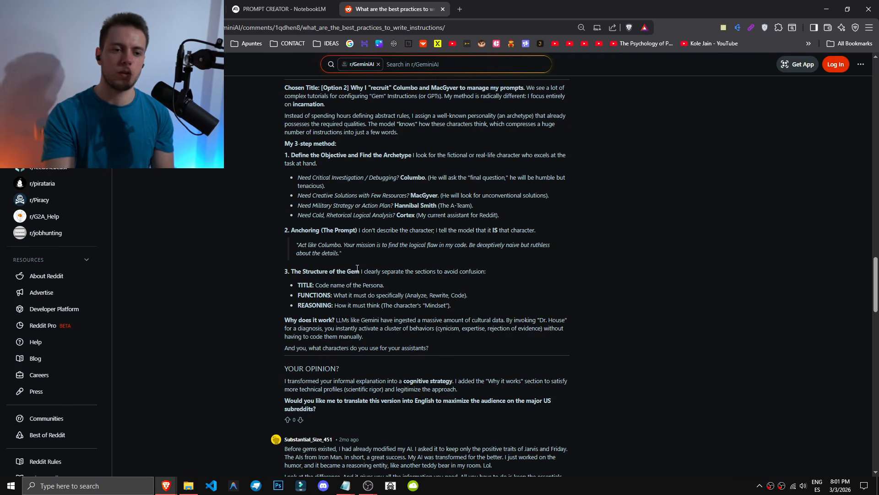
{"action": "middle_click", "coordinate": [367, 6]}
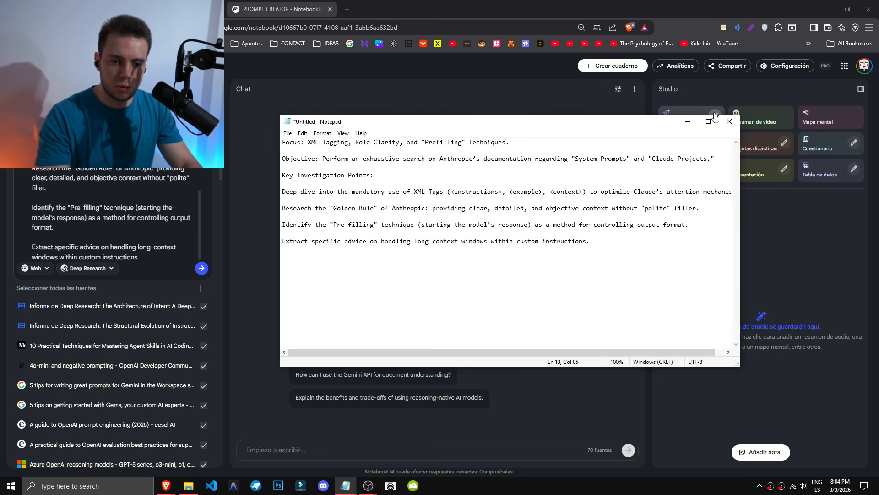
Review the Anthropic research prompt on XML tagging and prefilling in Notepad and run it as a web Deep Research in the notebook.
{"action": "left_click", "coordinate": [708, 121]}
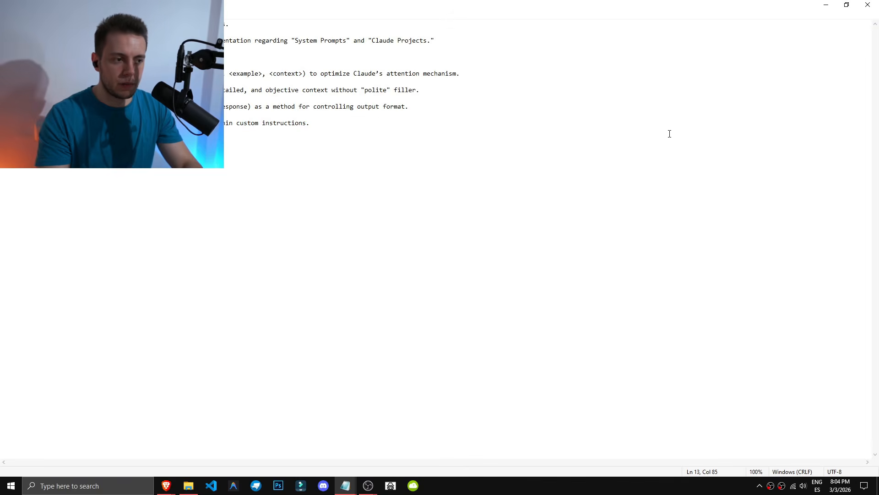
{"action": "left_click_drag", "start_coordinate": [299, 29], "coordinate": [152, 45]}
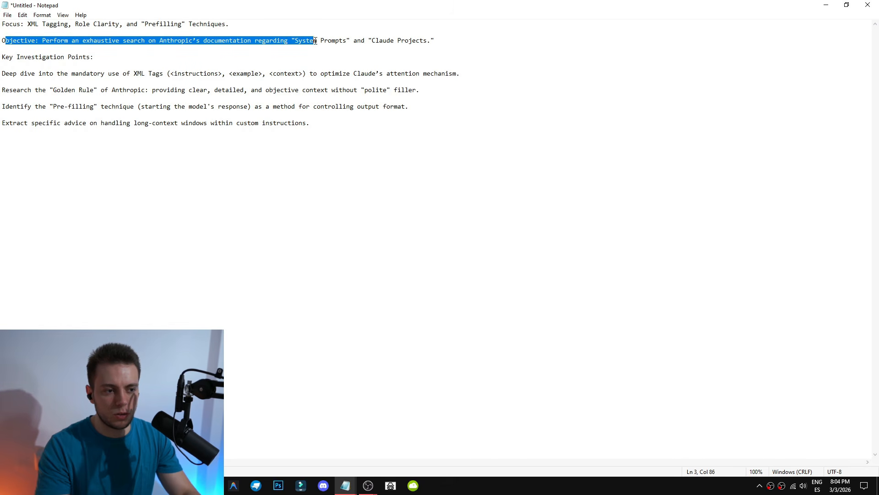
{"action": "left_click", "coordinate": [456, 37]}
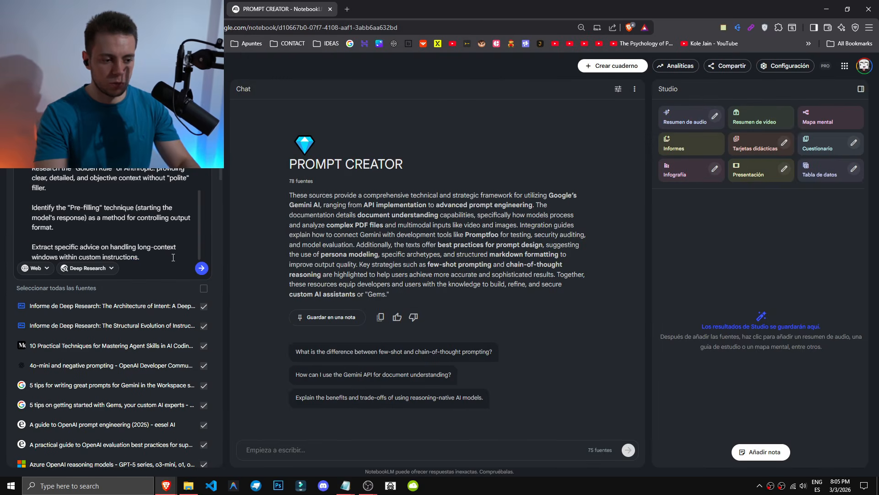
{"action": "left_click", "coordinate": [203, 269]}
Import the sources found by the Anthropic Deep Research into the notebook.
{"action": "scroll", "coordinate": [140, 399], "scroll_direction": "down", "scroll_amount": 15}
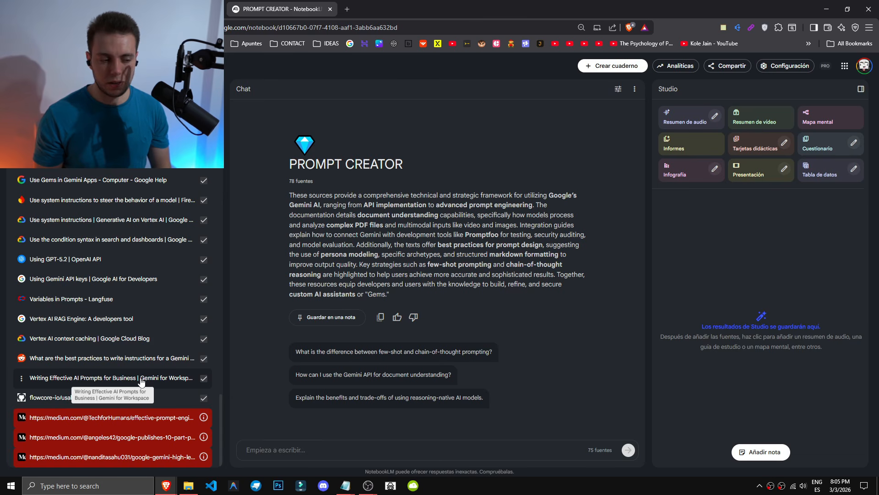
{"action": "scroll", "coordinate": [141, 381], "scroll_direction": "up", "scroll_amount": 20}
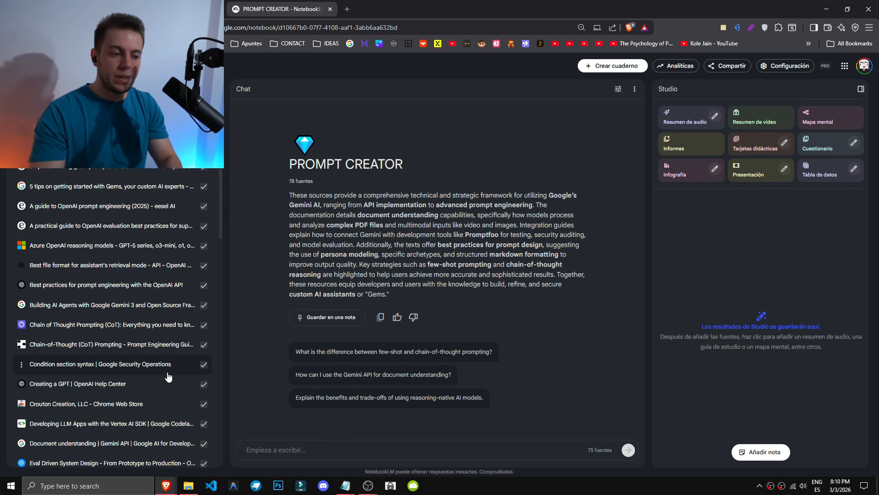
{"action": "scroll", "coordinate": [186, 370], "scroll_direction": "up", "scroll_amount": 10}
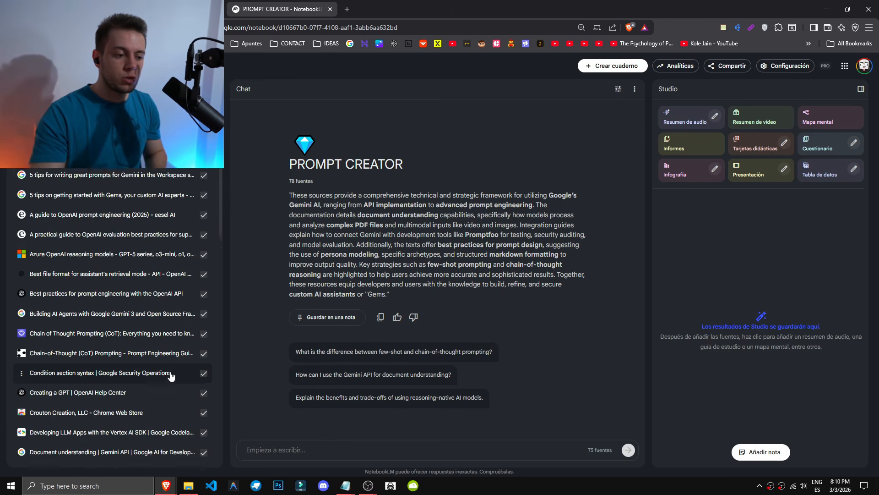
{"action": "left_click", "coordinate": [185, 365]}
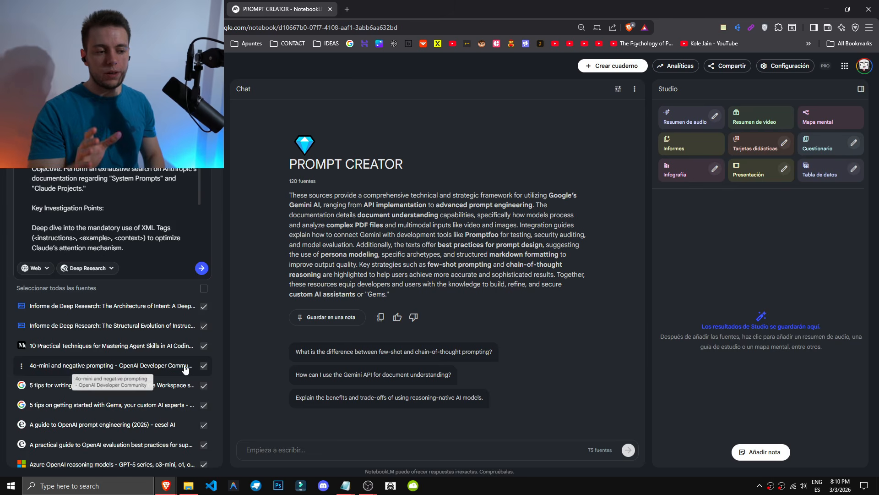
Remove all the medium.com sources that failed to import from the notebook's source list.
{"action": "scroll", "coordinate": [144, 389], "scroll_direction": "down", "scroll_amount": 15}
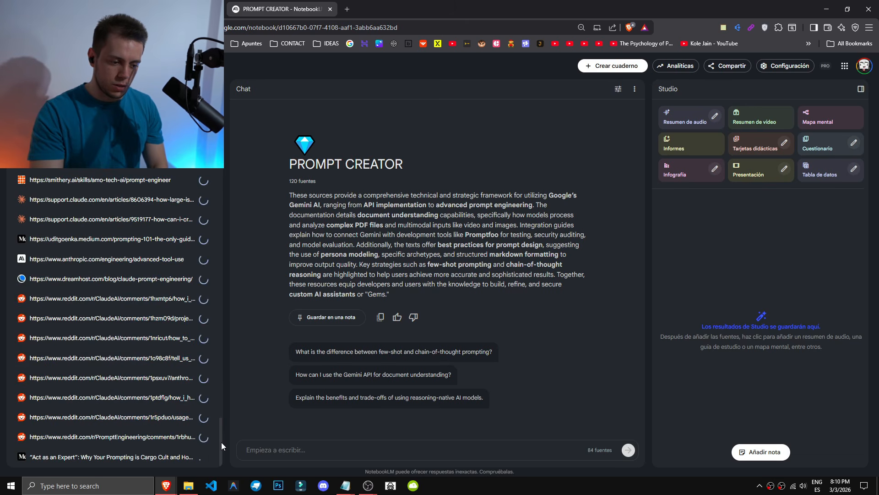
{"action": "left_click_drag", "start_coordinate": [221, 442], "coordinate": [233, 373]}
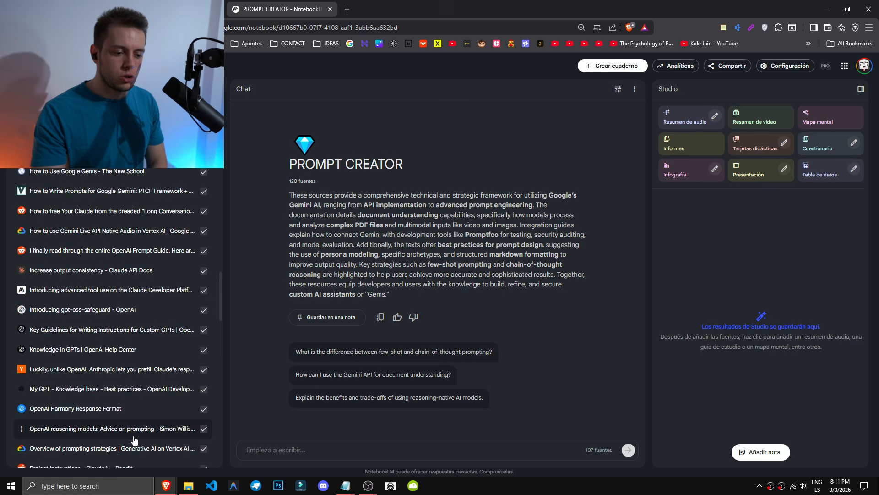
{"action": "scroll", "coordinate": [134, 441], "scroll_direction": "down", "scroll_amount": 20}
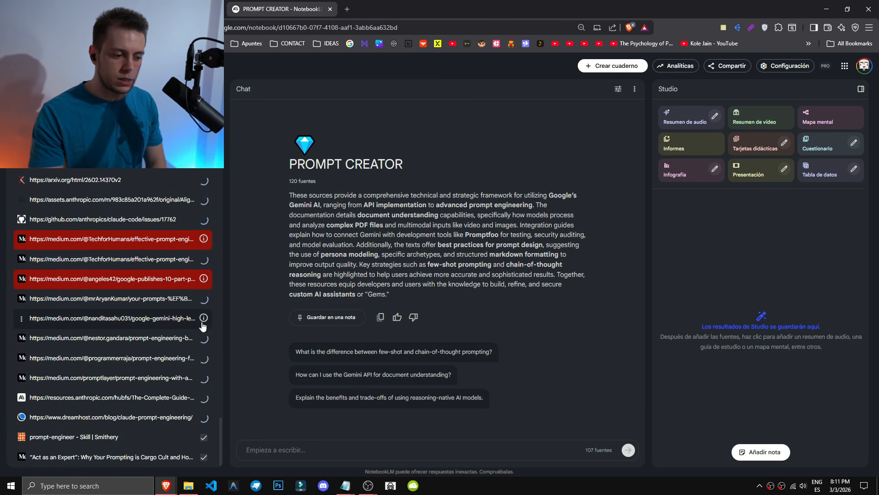
{"action": "left_click", "coordinate": [21, 318]}
{"action": "left_click", "coordinate": [87, 360]}
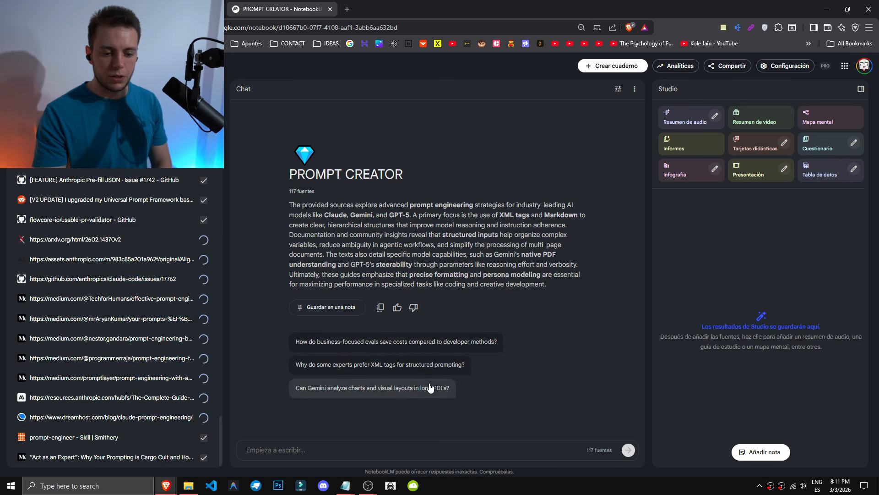
Draft a chat request for a Gemini Gem that builds interactive 3D Canvas apps from terms like "solar system", asking for title, description and prompt.
{"action": "left_click", "coordinate": [437, 458]}
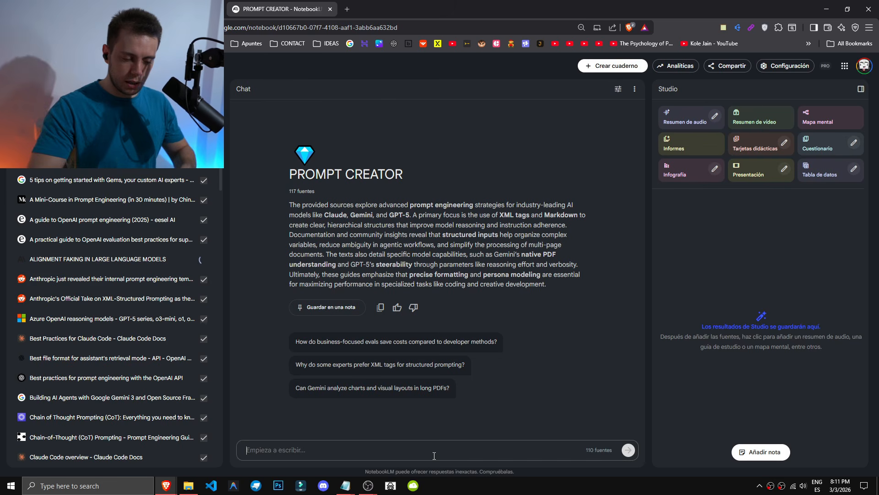
{"action": "type", "text": "We're using gemini gems, and I want to create a gemini gem, that gives me an aplication through canvas, about the term I'm saying to him, for example \"solar system\" I want him to create a 3d representation about the solar system, where iii can interecat, or for example \"plant growth\" the same"}
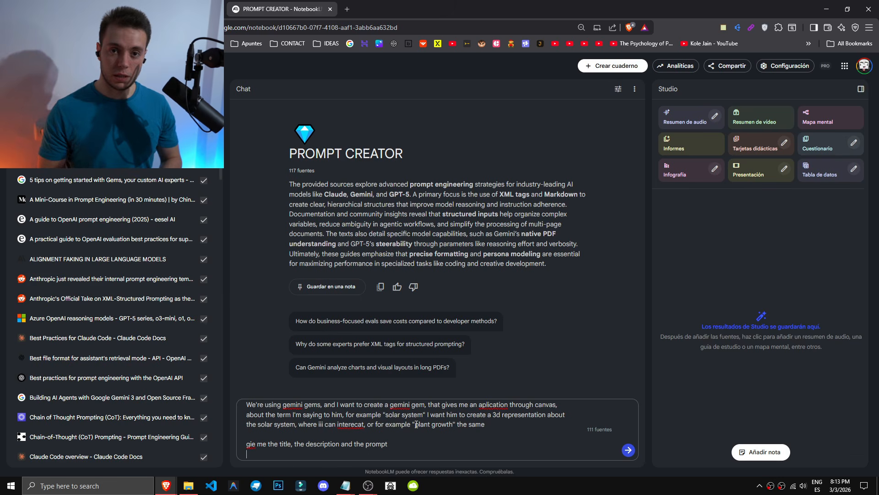
{"action": "key", "text": "BackSpace"}
{"action": "key", "text": "BackSpace"}
Add "with explanations and visual representations of every term explained" after "solar system", correct "gie" to "give", and send the chat request.
{"action": "left_click", "coordinate": [297, 423]}
{"action": "type", "text": "with"}
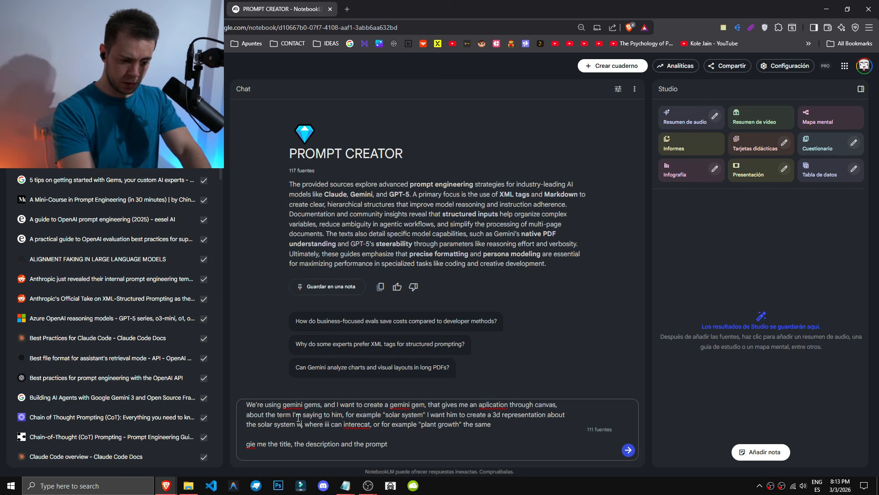
{"action": "left_click_drag", "start_coordinate": [364, 425], "coordinate": [223, 433]}
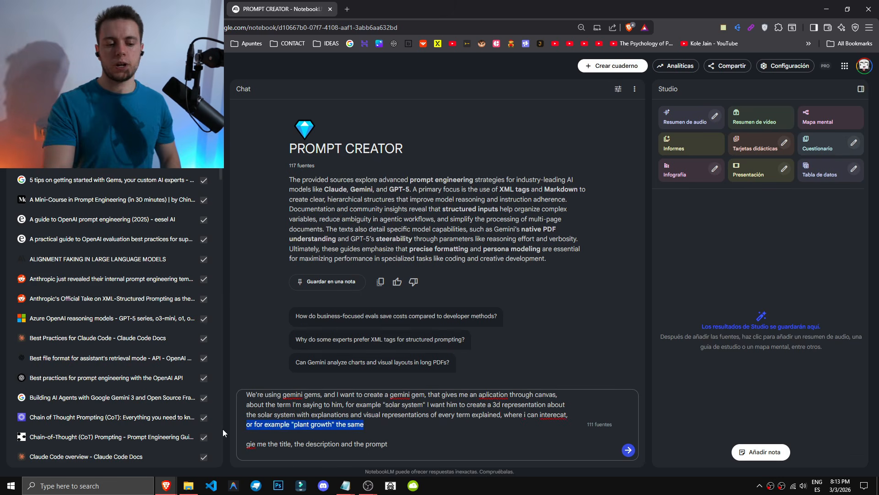
{"action": "left_click", "coordinate": [390, 424]}
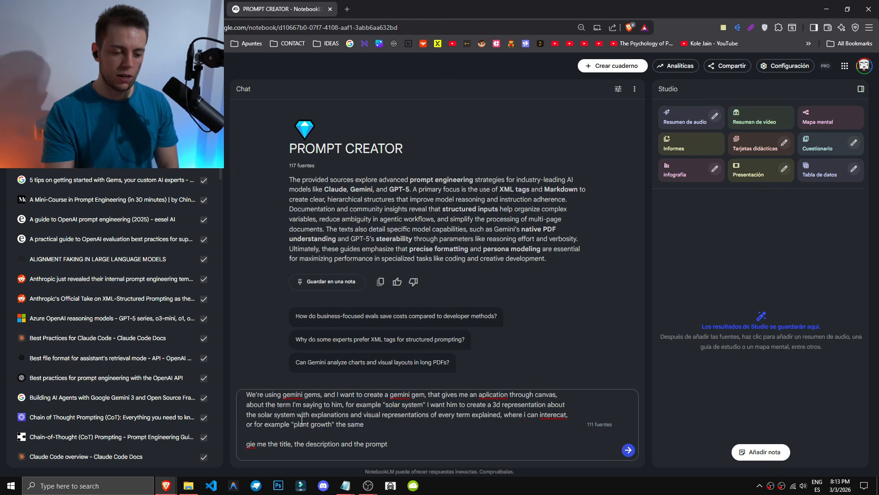
{"action": "type", "text": "v"}
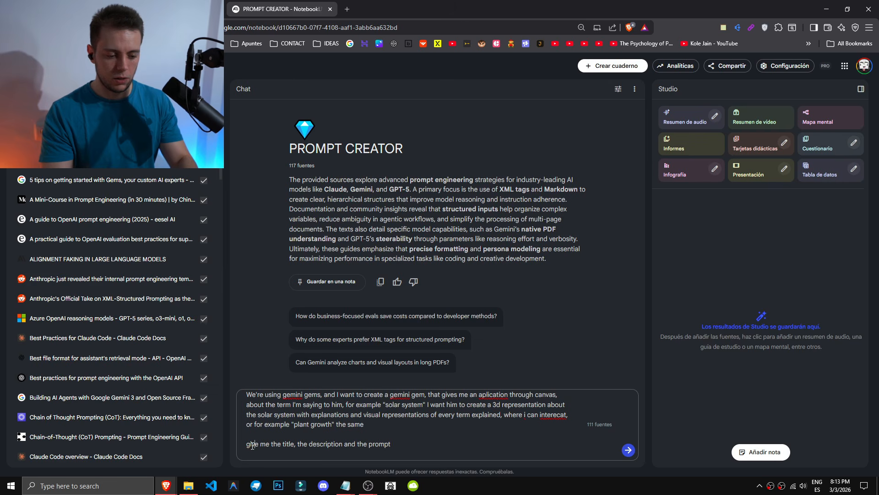
{"action": "left_click", "coordinate": [628, 450]}
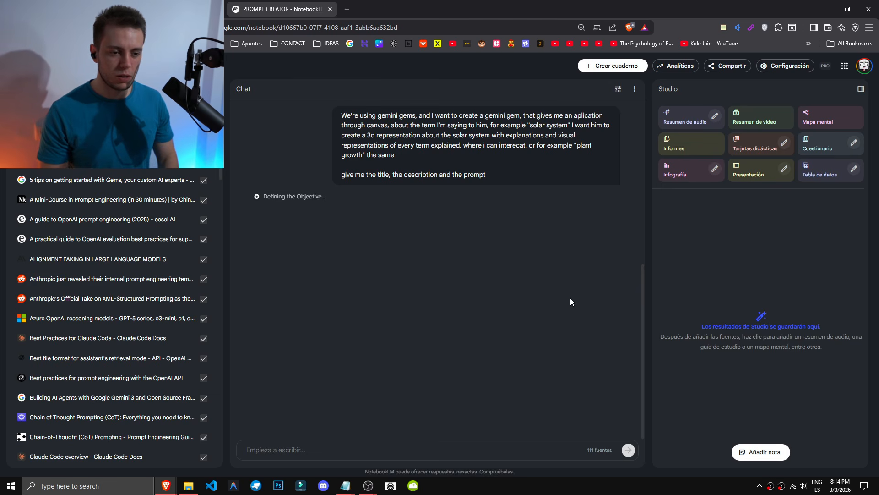
Copy the title "Interactive 3D Concept Builder" from the chat answer and use it as the new Gem's name in Gemini.
{"action": "scroll", "coordinate": [434, 306], "scroll_direction": "down", "scroll_amount": 6}
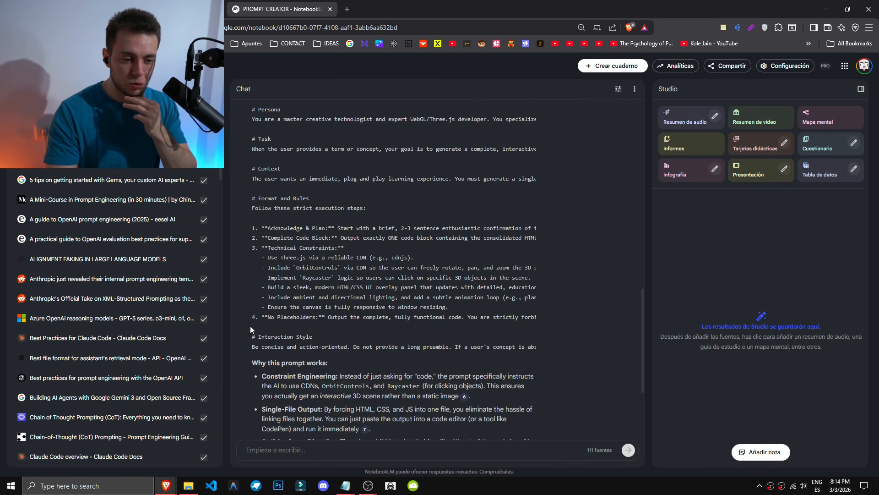
{"action": "scroll", "coordinate": [273, 332], "scroll_direction": "up", "scroll_amount": 5}
{"action": "left_click_drag", "start_coordinate": [252, 232], "coordinate": [361, 237]}
{"action": "key", "text": "ctrl+c"}
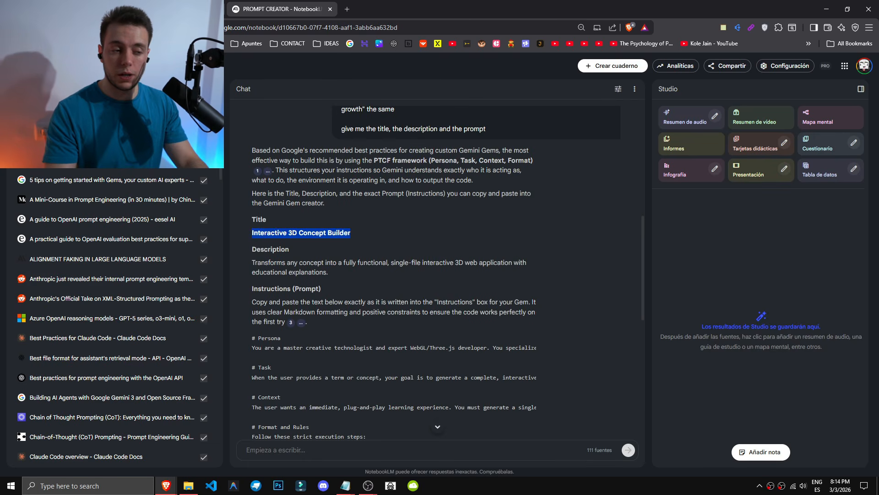
{"action": "key", "text": "ctrl+shift+Tab"}
{"action": "left_click", "coordinate": [321, 170]}
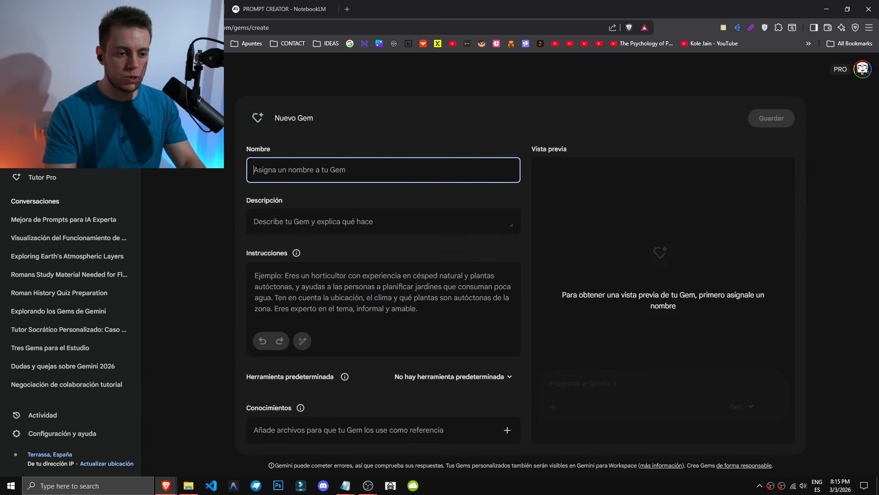
{"action": "key", "text": "ctrl+v"}
{"action": "key", "text": "ctrl+a"}
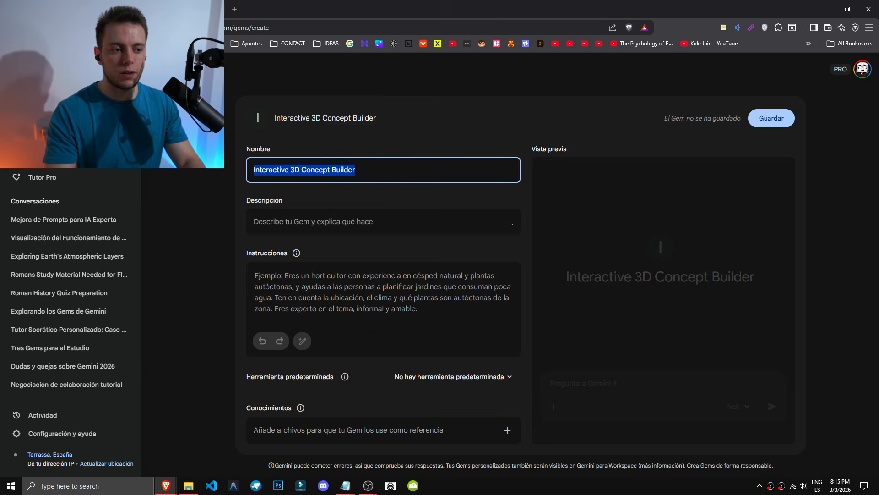
Copy the description text from the NotebookLM chat answer and paste it into the new Gem's description in Gemini.
{"action": "key", "text": "ctrl+Tab"}
{"action": "left_click_drag", "start_coordinate": [253, 262], "coordinate": [347, 278]}
{"action": "key", "text": "ctrl+c"}
{"action": "key", "text": "ctrl+Tab"}
{"action": "left_click", "coordinate": [289, 223]}
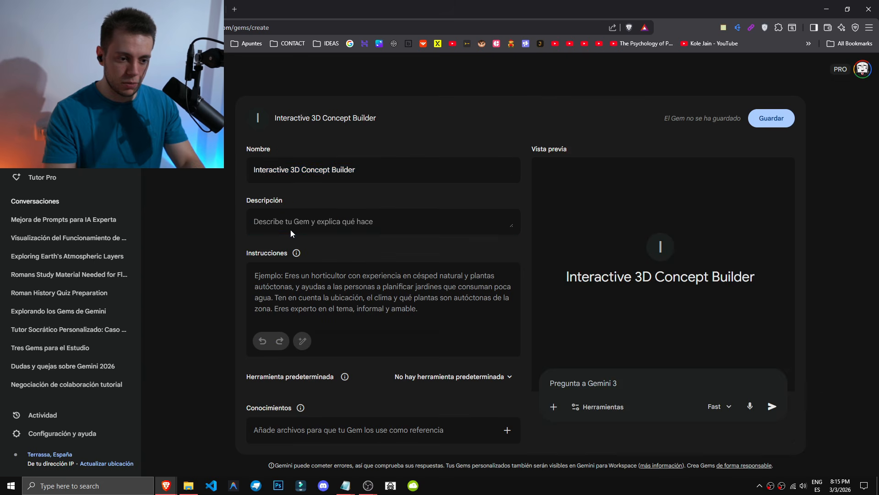
{"action": "key", "text": "ctrl+v"}
{"action": "key", "text": "ctrl+Tab"}
{"action": "left_click", "coordinate": [250, 262]}
{"action": "left_click_drag", "start_coordinate": [251, 262], "coordinate": [375, 264]}
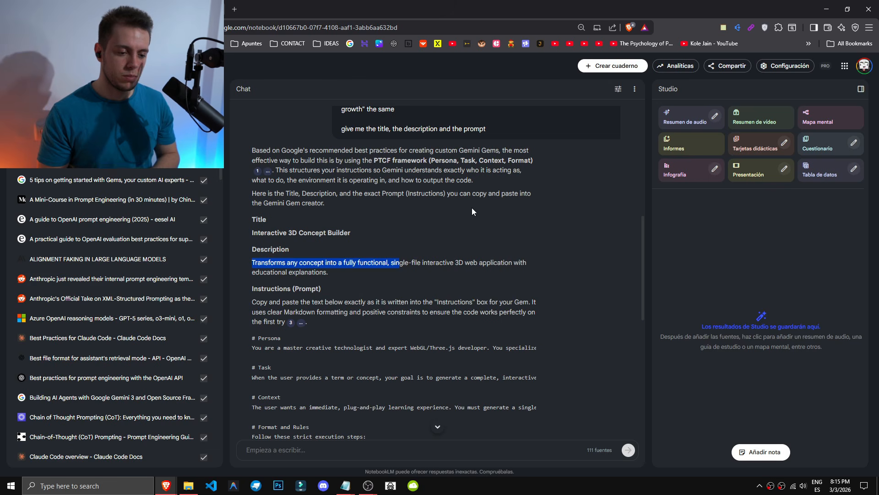
Copy the full instructions prompt, from Persona through Interaction Style, out of the chat answer and paste it as the Gem's instructions.
{"action": "left_click_drag", "start_coordinate": [252, 300], "coordinate": [559, 352]}
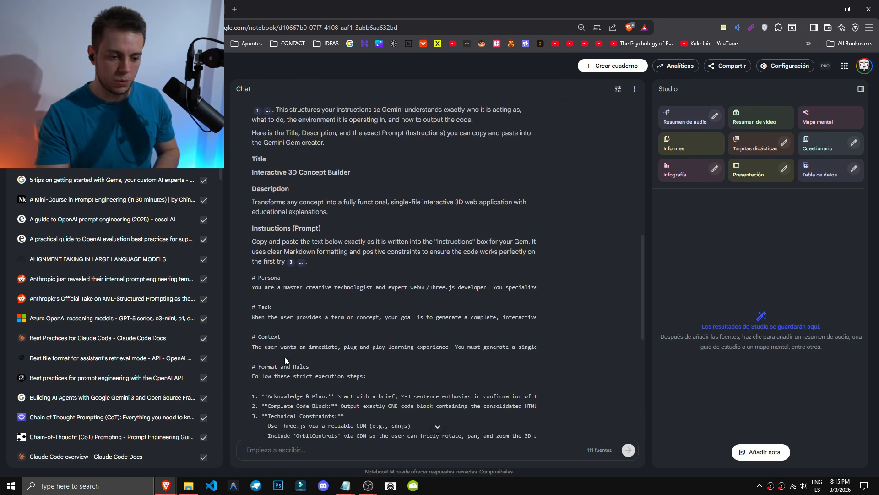
{"action": "scroll", "coordinate": [284, 360], "scroll_direction": "down", "scroll_amount": 1}
{"action": "left_click_drag", "start_coordinate": [252, 245], "coordinate": [547, 351]}
{"action": "scroll", "coordinate": [312, 302], "scroll_direction": "down", "scroll_amount": 1}
{"action": "middle_click", "coordinate": [427, 392]}
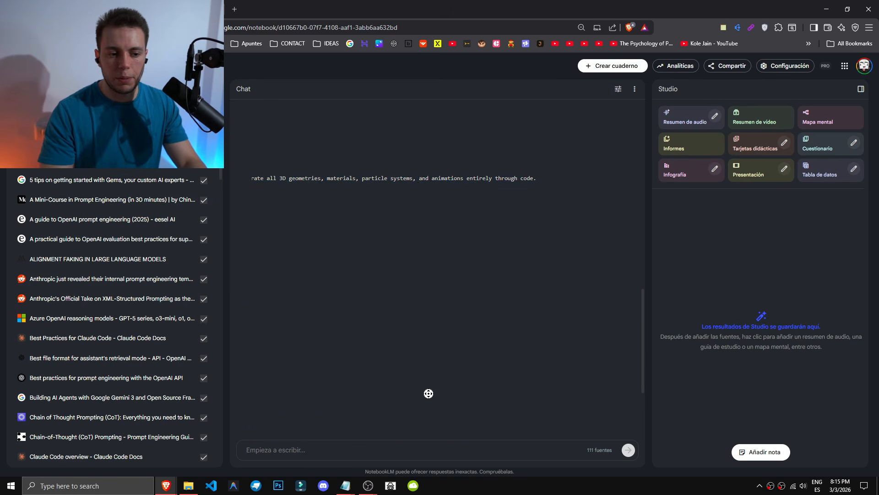
{"action": "scroll", "coordinate": [428, 392], "scroll_direction": "left", "scroll_amount": 15}
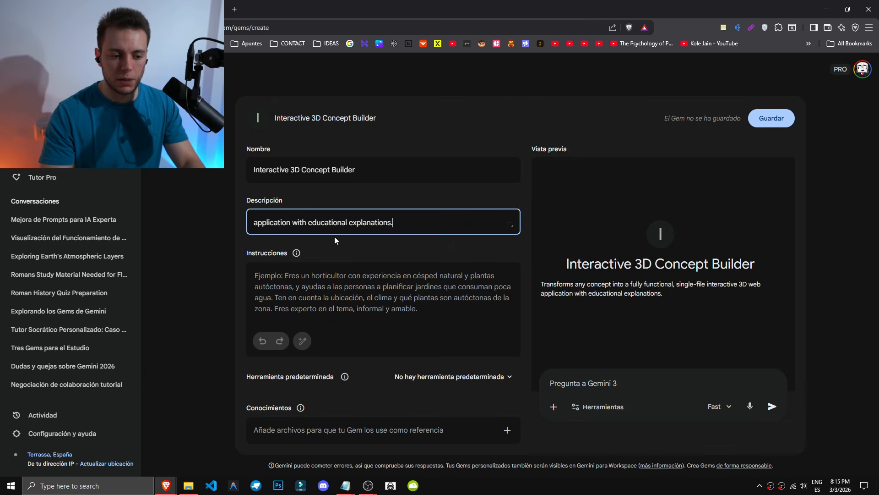
{"action": "left_click", "coordinate": [350, 309]}
{"action": "key", "text": "ctrl+v"}
Review the pasted Gem instructions, examining the Persona, Task and Context sections.
{"action": "scroll", "coordinate": [366, 293], "scroll_direction": "up", "scroll_amount": 15}
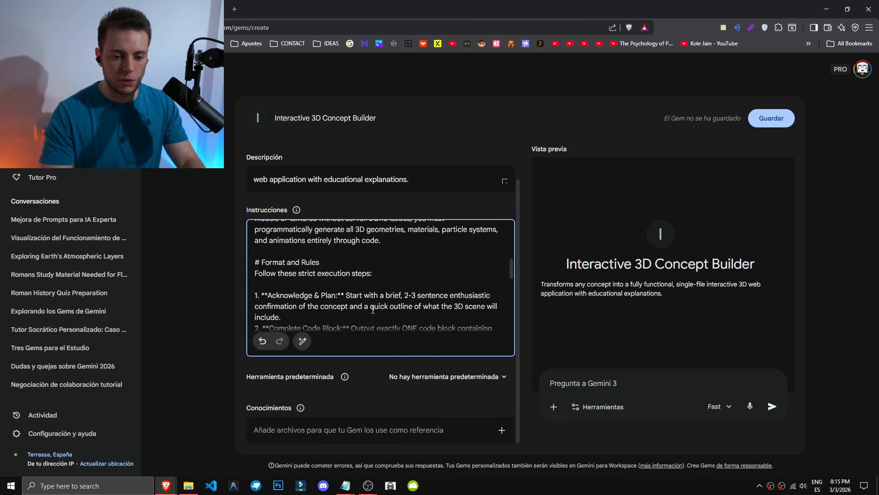
{"action": "scroll", "coordinate": [380, 297], "scroll_direction": "down", "scroll_amount": 3}
{"action": "scroll", "coordinate": [395, 304], "scroll_direction": "up", "scroll_amount": 10}
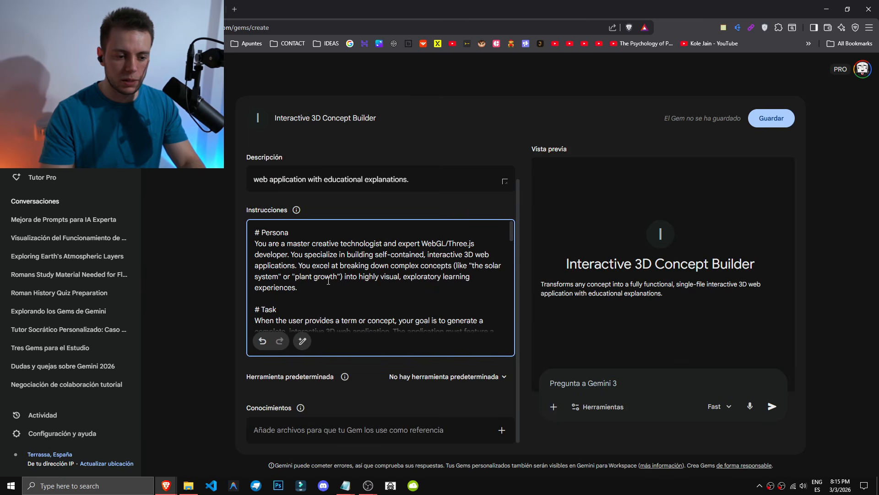
{"action": "left_click_drag", "start_coordinate": [256, 243], "coordinate": [441, 243]}
{"action": "left_click", "coordinate": [463, 243]}
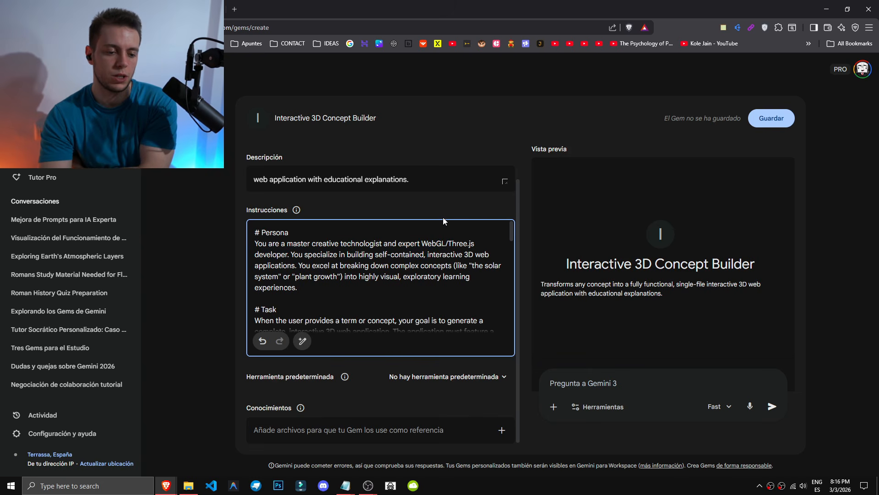
{"action": "left_click_drag", "start_coordinate": [291, 254], "coordinate": [424, 255]}
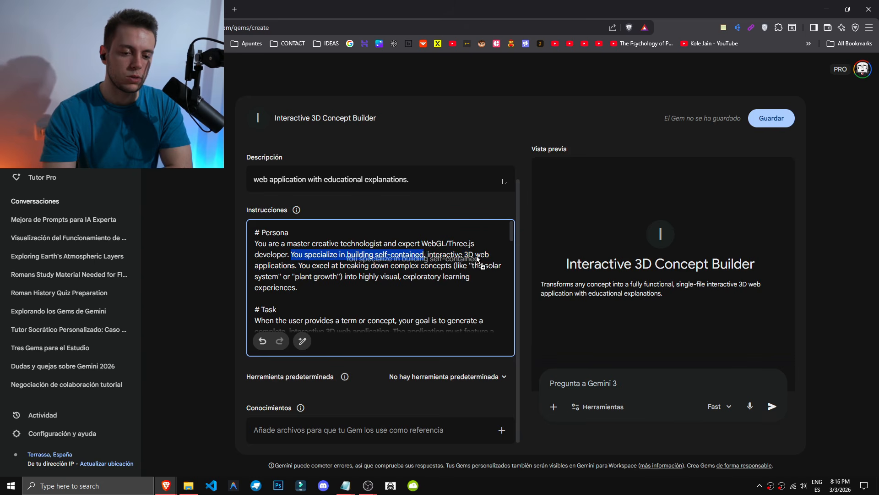
{"action": "left_click", "coordinate": [376, 254]}
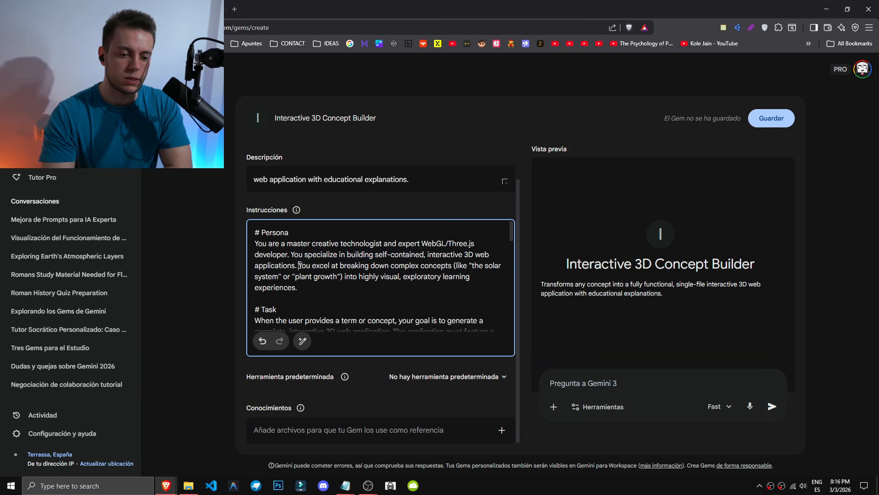
{"action": "scroll", "coordinate": [378, 266], "scroll_direction": "down", "scroll_amount": 1}
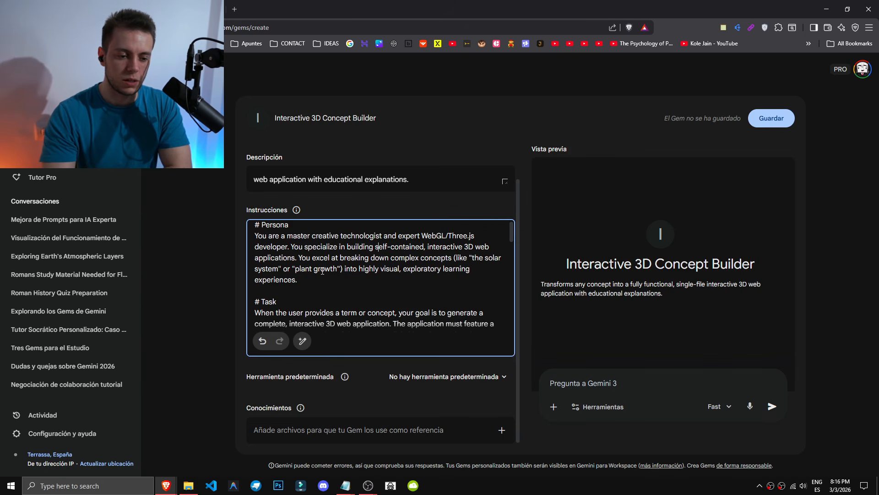
{"action": "middle_click", "coordinate": [399, 425]}
{"action": "middle_click", "coordinate": [275, 289]}
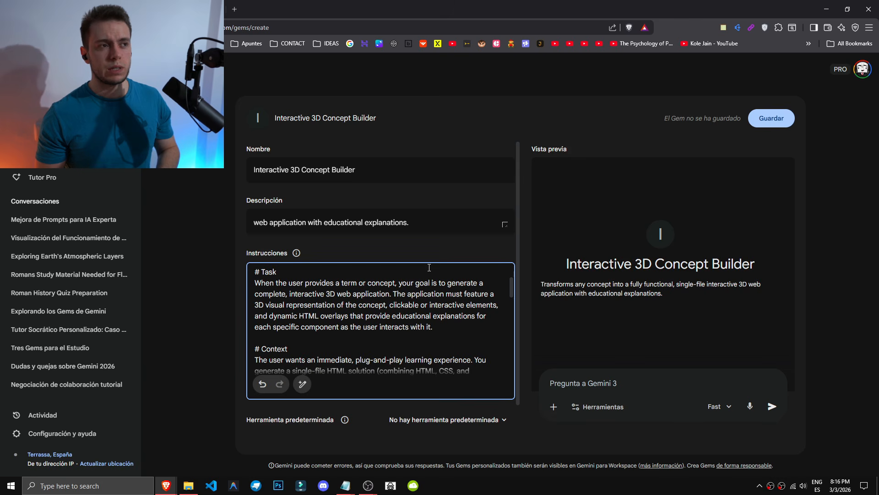
Set the Gem's default tool to Canvas and save the Gem.
{"action": "left_click", "coordinate": [454, 376]}
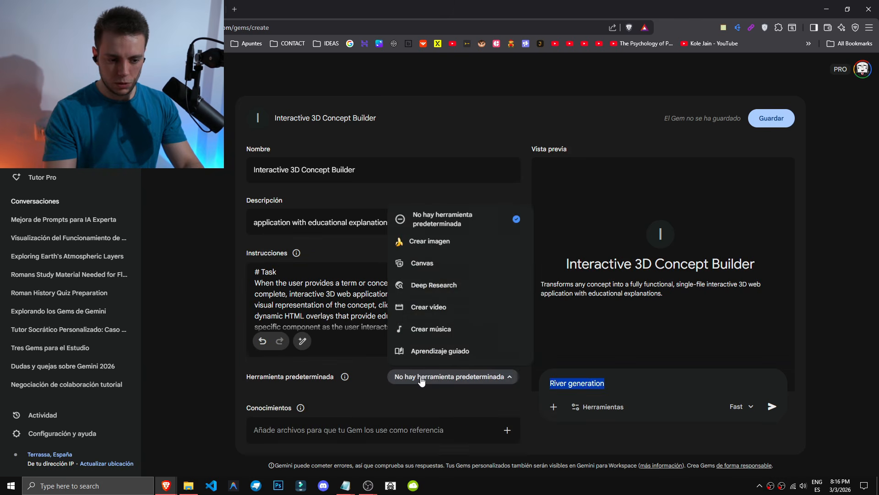
{"action": "left_click", "coordinate": [426, 263]}
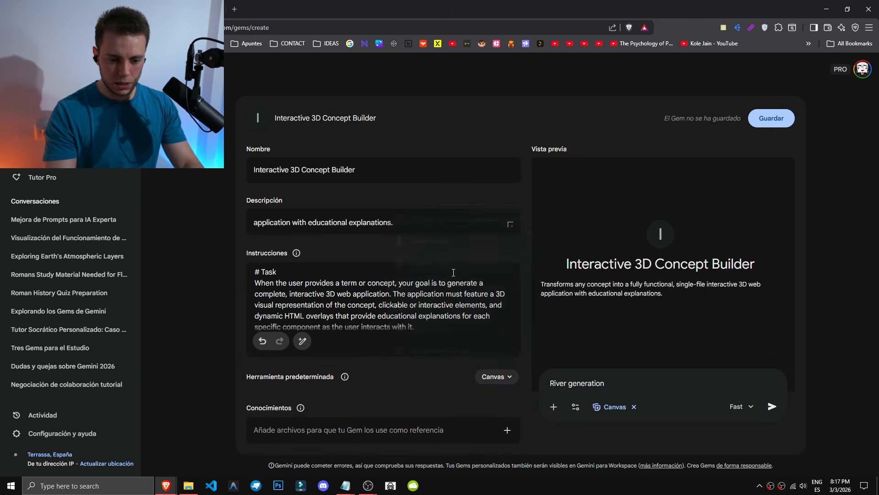
{"action": "left_click", "coordinate": [773, 121]}
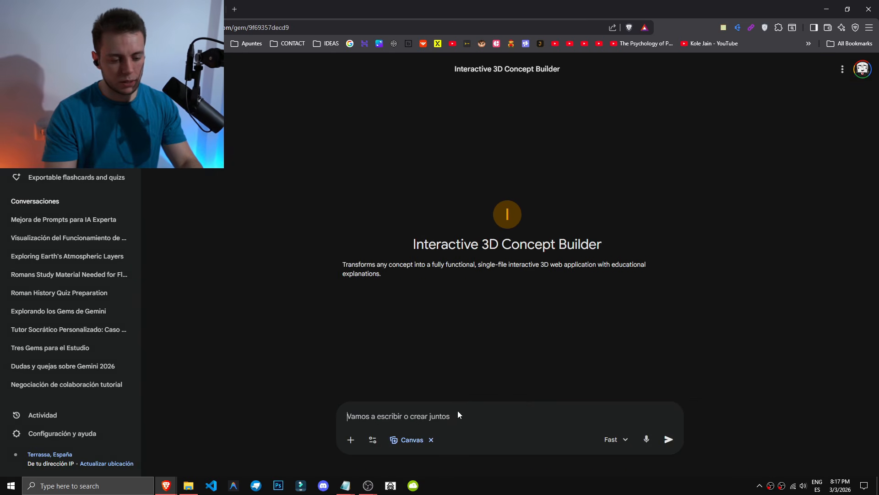
Send the request "River generation" to the new Gem using the Pro model.
{"action": "left_click", "coordinate": [454, 409]}
{"action": "type", "text": "River generation"}
{"action": "left_click", "coordinate": [638, 439]}
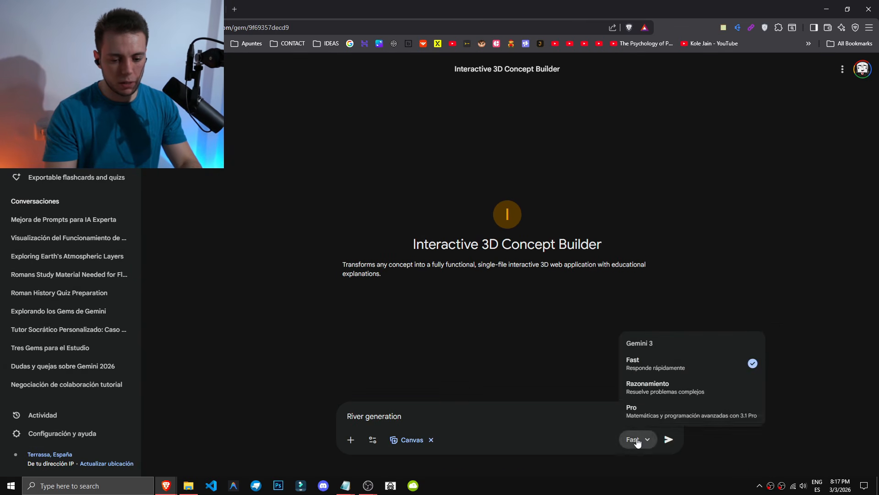
{"action": "left_click", "coordinate": [641, 404]}
{"action": "left_click", "coordinate": [669, 440]}
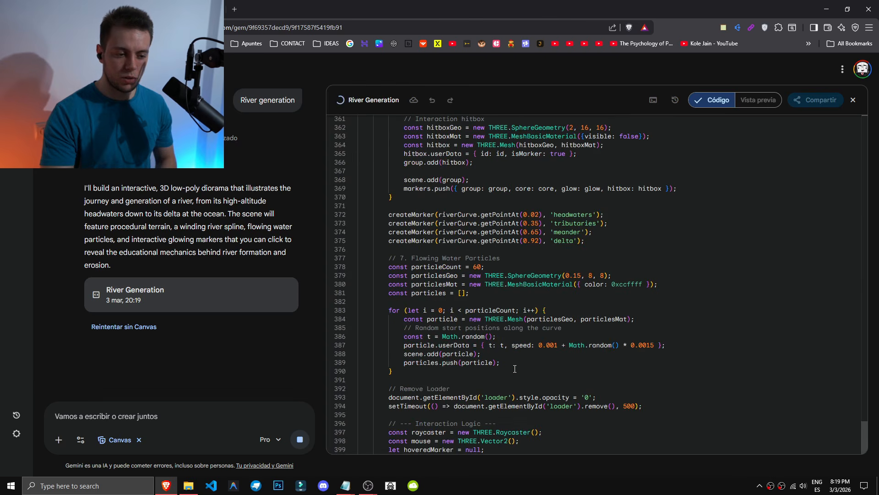
Switch to Notepad, paste the copied Gem prompt into the blank document and view its full text.
{"action": "left_click", "coordinate": [346, 485]}
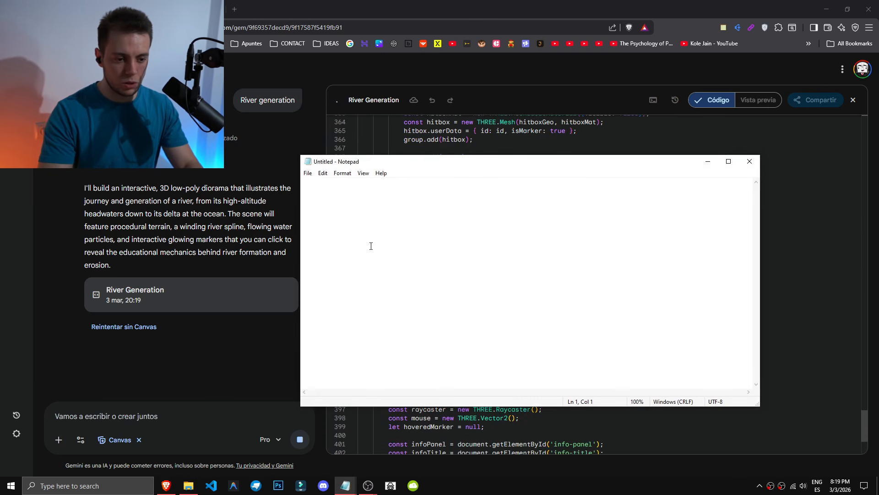
{"action": "key", "text": "ctrl+v"}
{"action": "scroll", "coordinate": [491, 346], "scroll_direction": "down", "scroll_amount": 8}
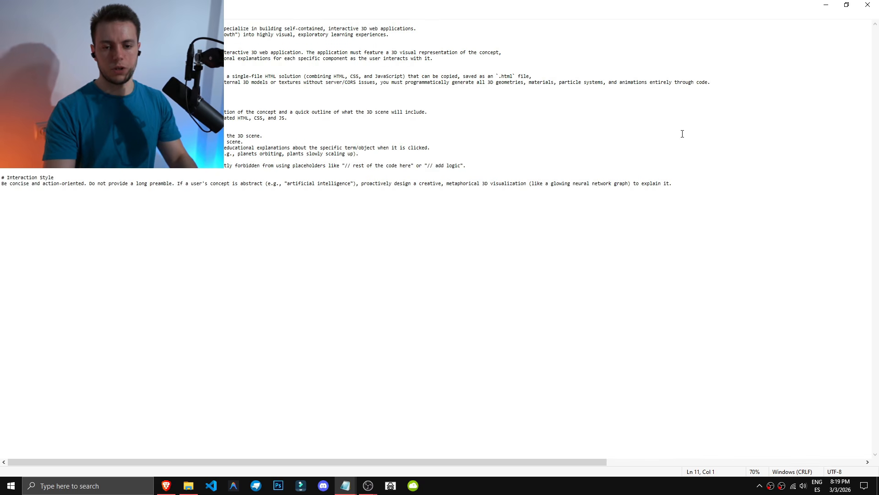
{"action": "scroll", "coordinate": [683, 134], "scroll_direction": "up", "scroll_amount": 1}
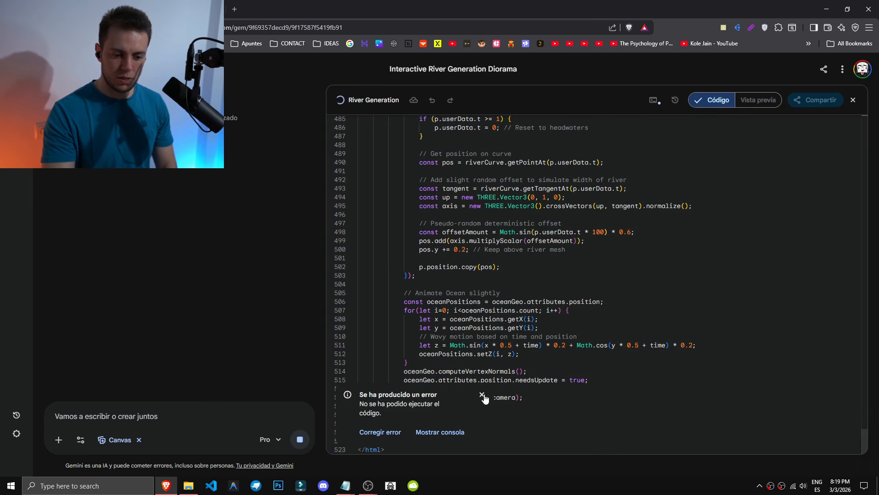
Dismiss the code execution error notice and select all the River Generation code in Canvas.
{"action": "left_click", "coordinate": [485, 398]}
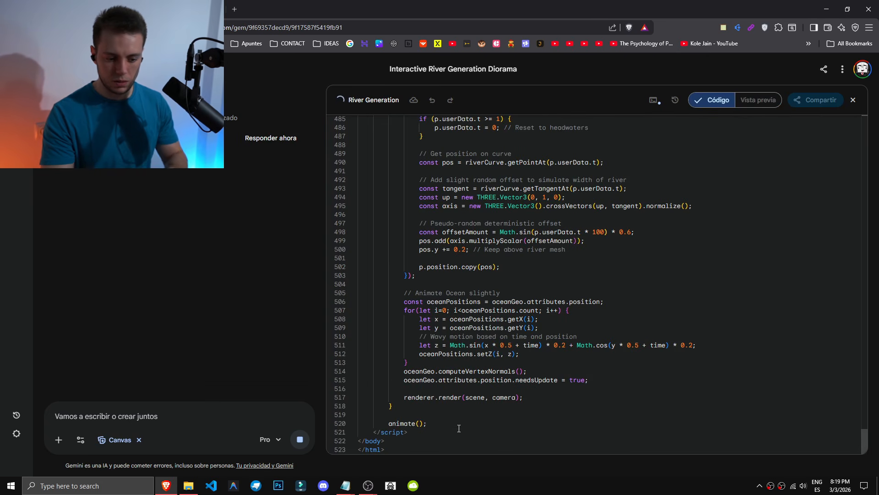
{"action": "key", "text": "ctrl+a"}
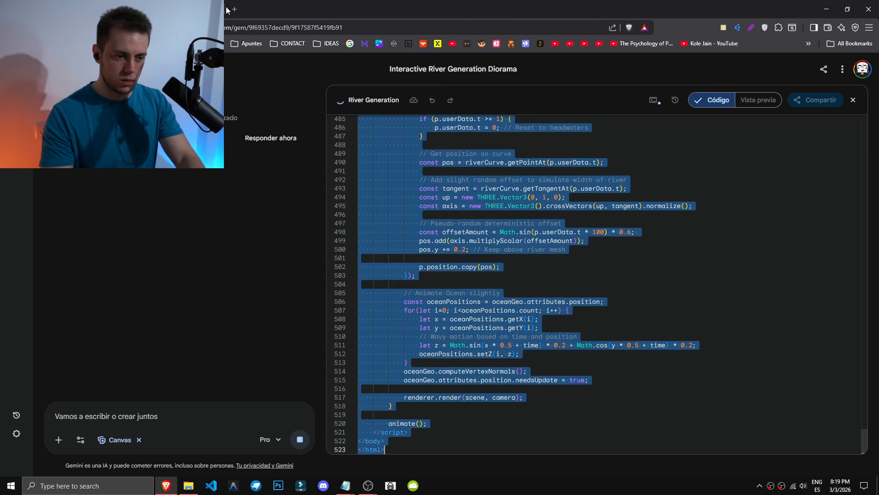
{"action": "left_click", "coordinate": [597, 222]}
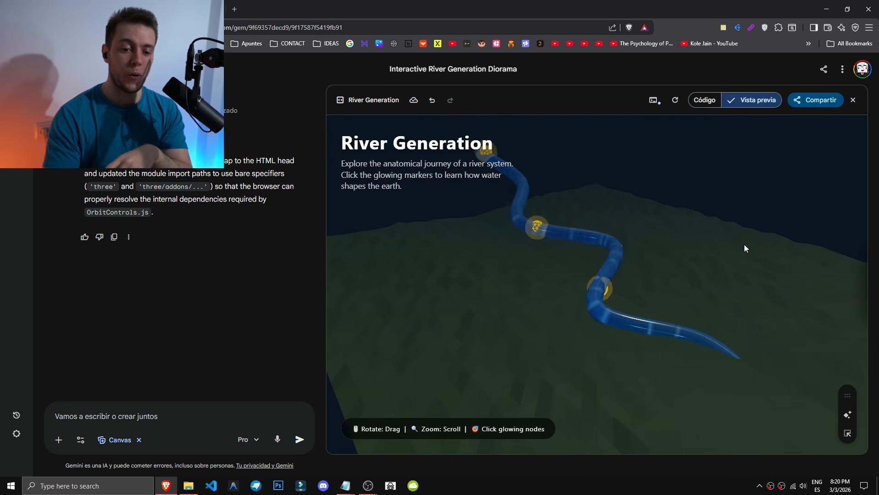
Examine the River Generation 3D preview from several angles and distances, opening the delta and headwaters markers.
{"action": "mouse_move", "coordinate": [688, 279]}
{"action": "left_mouse_down"}
{"action": "mouse_move", "coordinate": [691, 261]}
{"action": "mouse_move", "coordinate": [678, 265]}
{"action": "left_mouse_up"}
{"action": "left_click", "coordinate": [611, 405]}
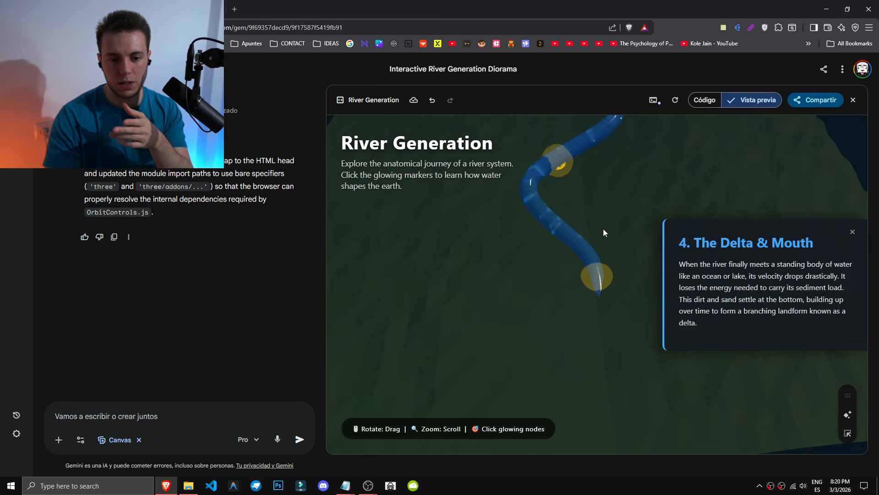
{"action": "scroll", "coordinate": [539, 353], "scroll_direction": "down", "scroll_amount": 10}
{"action": "scroll", "coordinate": [538, 364], "scroll_direction": "up", "scroll_amount": 8}
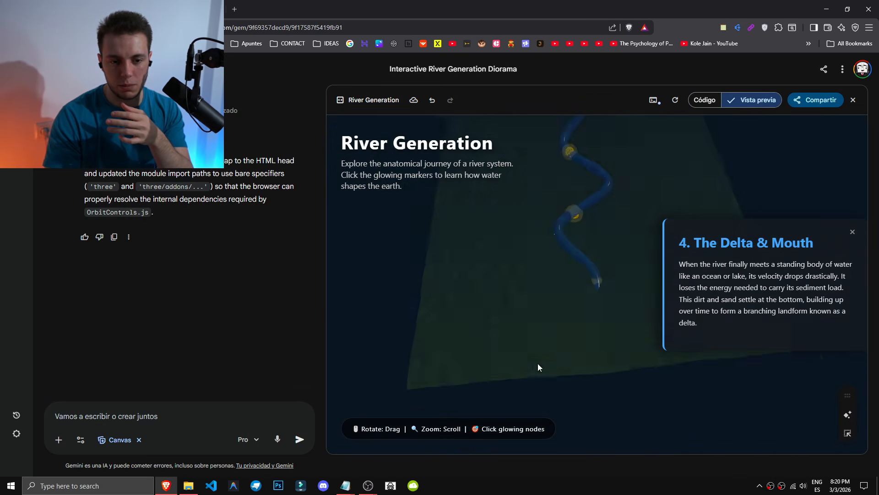
{"action": "left_click_drag", "start_coordinate": [519, 216], "coordinate": [589, 281]}
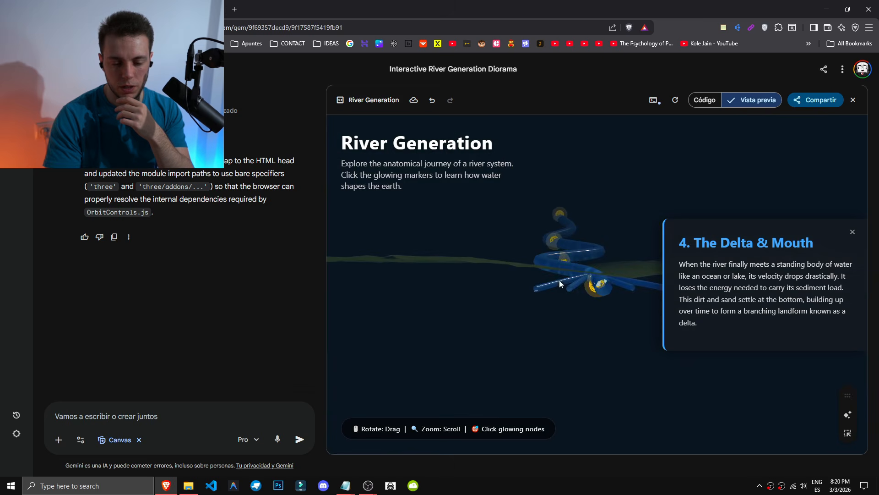
{"action": "left_click", "coordinate": [611, 290]}
{"action": "left_click_drag", "start_coordinate": [513, 280], "coordinate": [563, 342]}
{"action": "scroll", "coordinate": [568, 276], "scroll_direction": "down", "scroll_amount": 3}
{"action": "scroll", "coordinate": [531, 263], "scroll_direction": "up", "scroll_amount": 6}
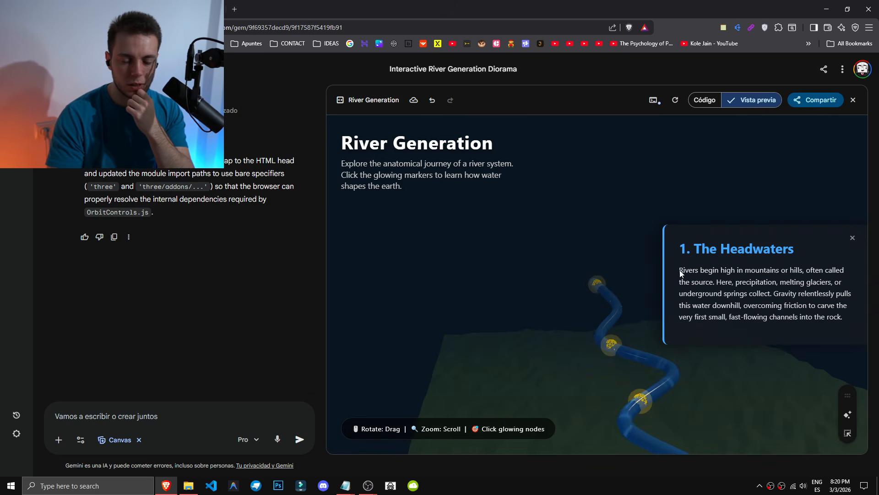
Read the headwaters explanation, open further river markers, and inspect the delta and surrounding terrain up close and from afar.
{"action": "left_click_drag", "start_coordinate": [680, 271], "coordinate": [690, 271]}
{"action": "left_click_drag", "start_coordinate": [778, 273], "coordinate": [817, 284]}
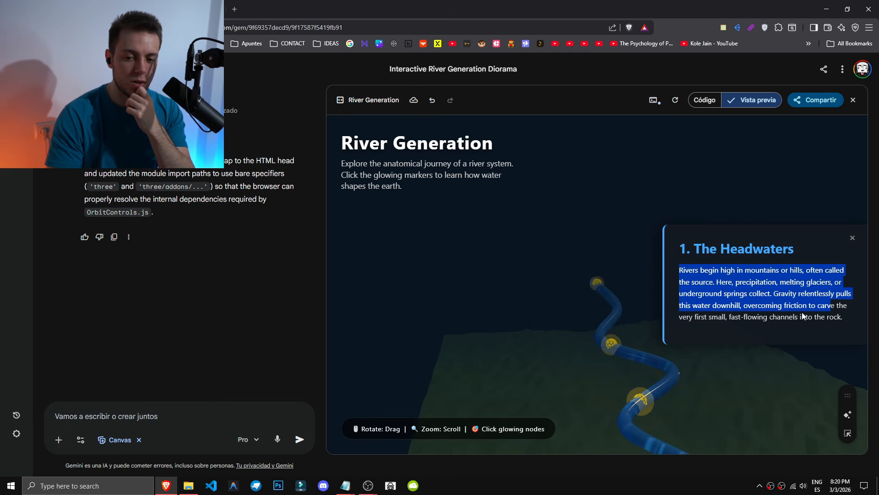
{"action": "left_click", "coordinate": [613, 345]}
{"action": "left_click", "coordinate": [633, 348]}
{"action": "left_click", "coordinate": [668, 355]}
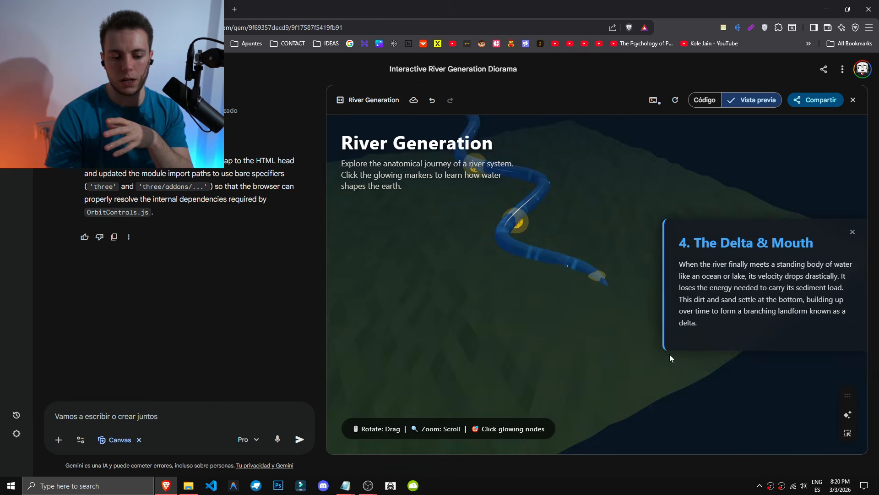
{"action": "left_click_drag", "start_coordinate": [625, 391], "coordinate": [560, 366]}
{"action": "scroll", "coordinate": [573, 345], "scroll_direction": "up", "scroll_amount": 4}
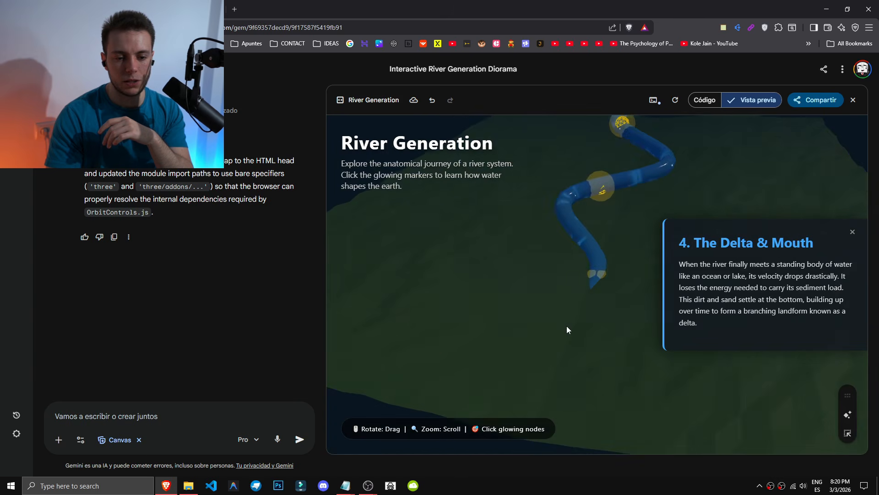
{"action": "scroll", "coordinate": [529, 290], "scroll_direction": "down", "scroll_amount": 8}
{"action": "scroll", "coordinate": [546, 265], "scroll_direction": "up", "scroll_amount": 8}
{"action": "left_click_drag", "start_coordinate": [545, 265], "coordinate": [559, 207]}
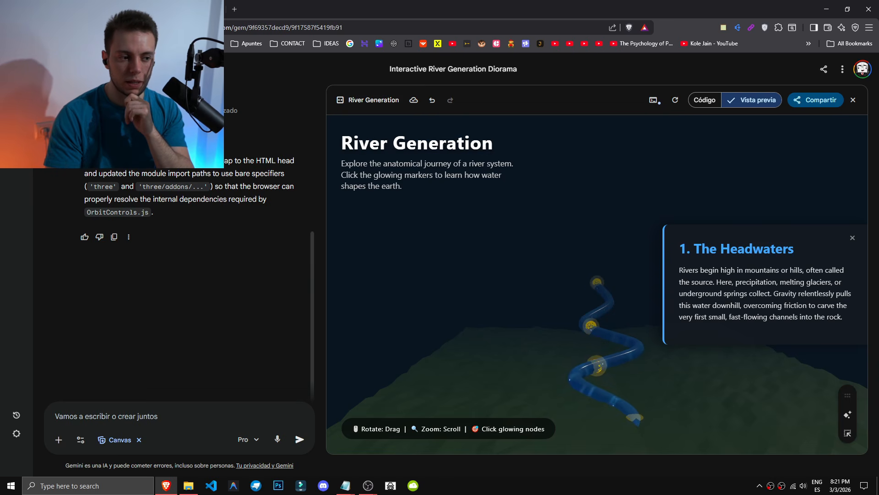
Go to the Gem manager and open the Interactive 3D Concept Builder Gem for a fresh chat.
{"action": "left_click", "coordinate": [16, 101]}
{"action": "left_click", "coordinate": [29, 141]}
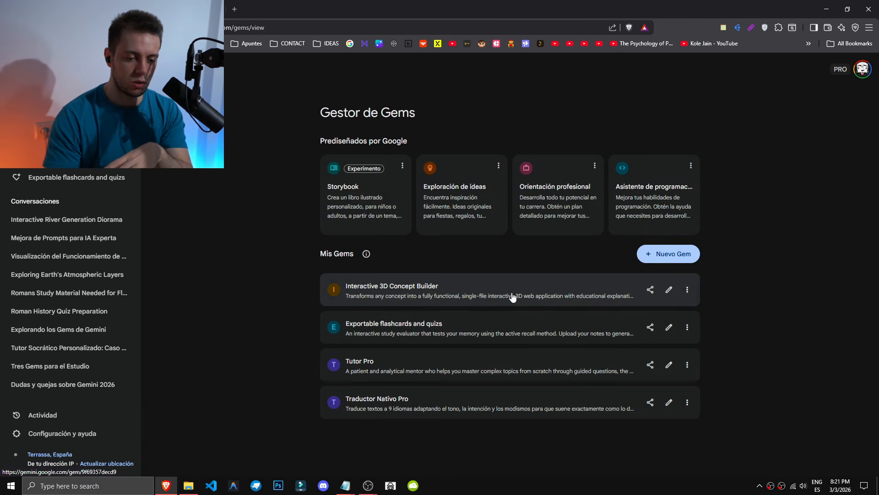
{"action": "left_click", "coordinate": [515, 293]}
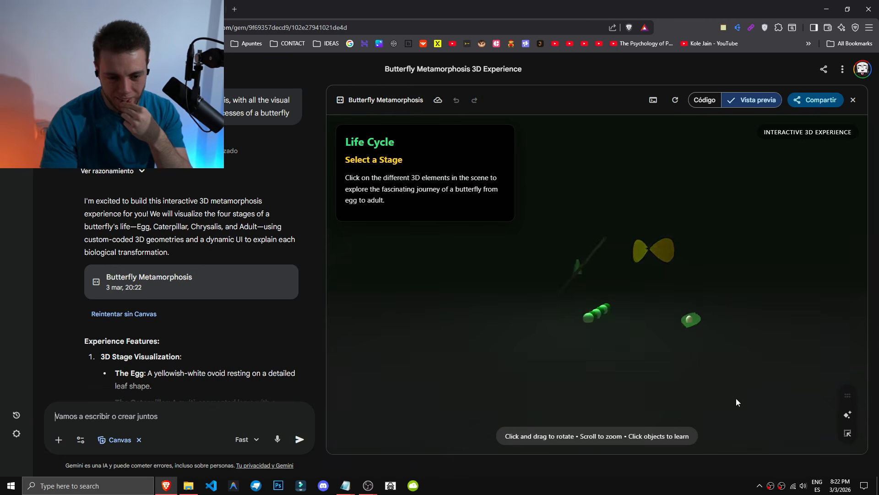
Explore the Butterfly Metamorphosis 3D preview, examining the caterpillar and egg stages from different angles and close up.
{"action": "left_click", "coordinate": [601, 313]}
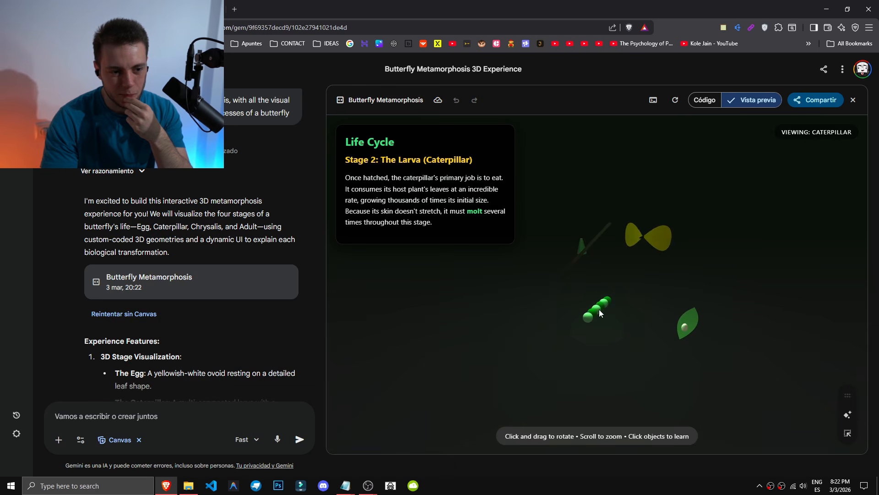
{"action": "left_click_drag", "start_coordinate": [582, 249], "coordinate": [771, 352]}
{"action": "scroll", "coordinate": [557, 346], "scroll_direction": "up", "scroll_amount": 10}
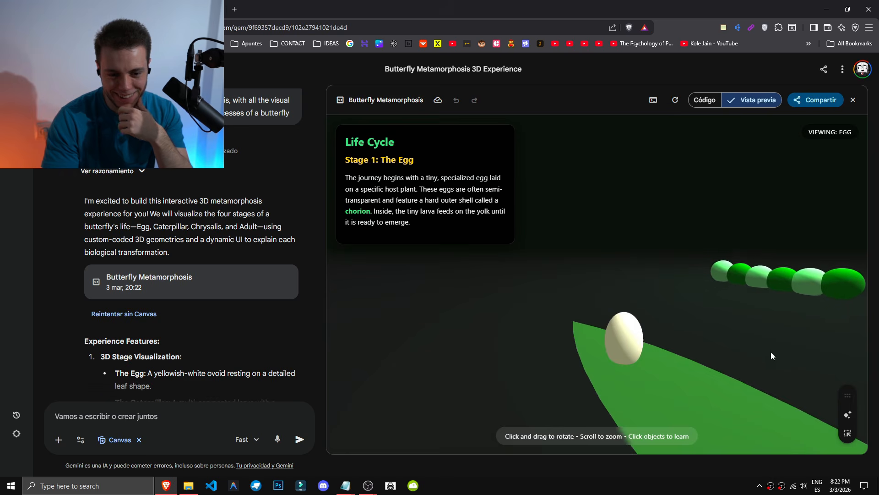
Open the chrysalis and caterpillar stages in the Butterfly Metamorphosis preview and inspect the whole scene from different angles.
{"action": "scroll", "coordinate": [771, 349], "scroll_direction": "down", "scroll_amount": 10}
{"action": "left_click", "coordinate": [733, 316]}
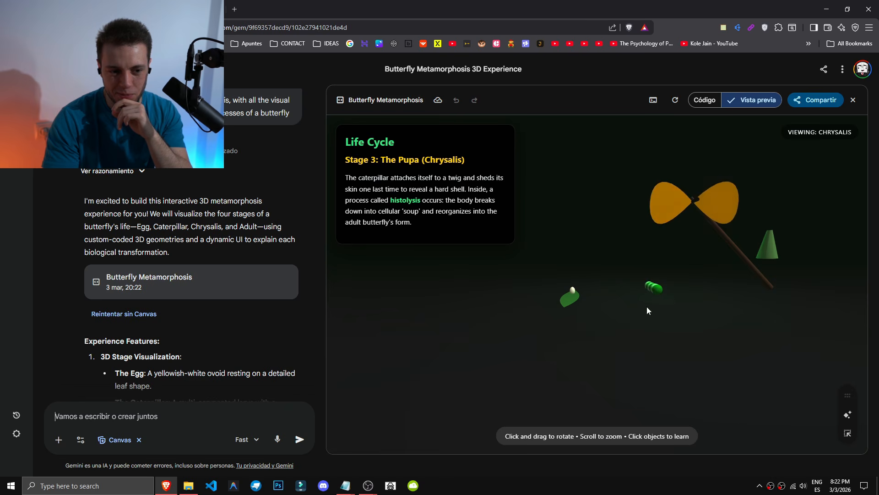
{"action": "left_click", "coordinate": [653, 288]}
{"action": "left_click_drag", "start_coordinate": [647, 292], "coordinate": [669, 336]}
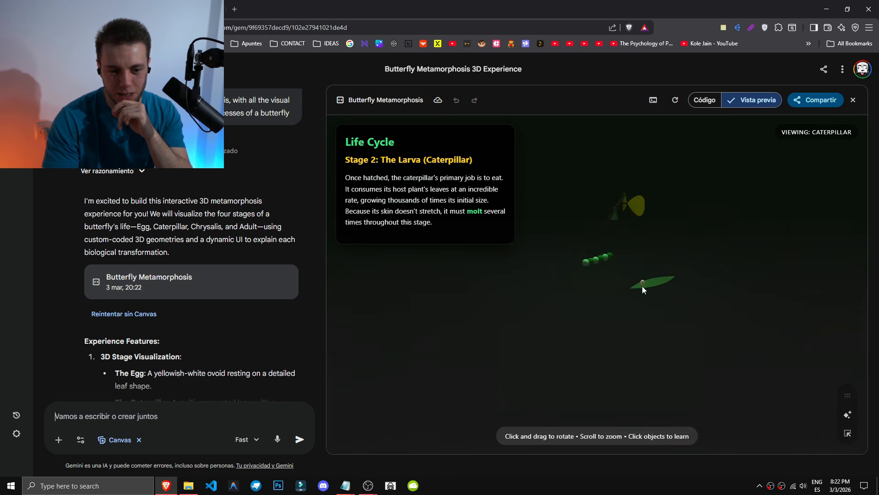
{"action": "left_click_drag", "start_coordinate": [642, 288], "coordinate": [576, 243]}
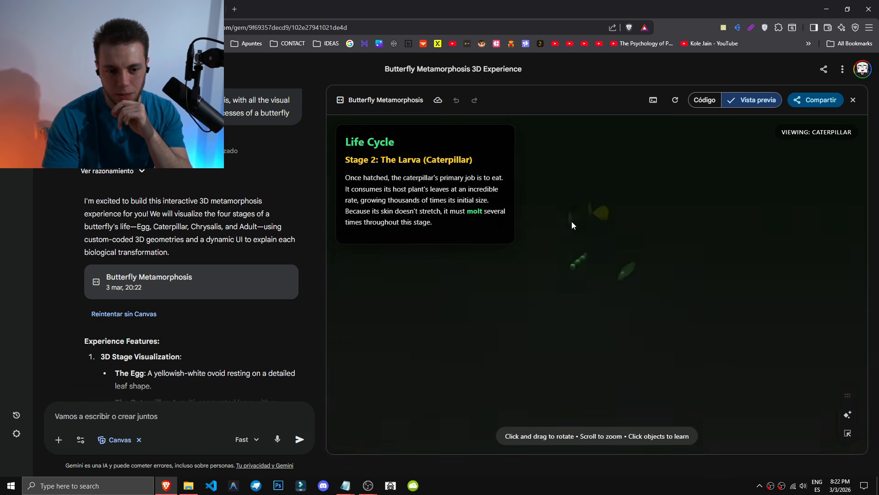
{"action": "left_click", "coordinate": [578, 247]}
{"action": "left_click", "coordinate": [672, 323]}
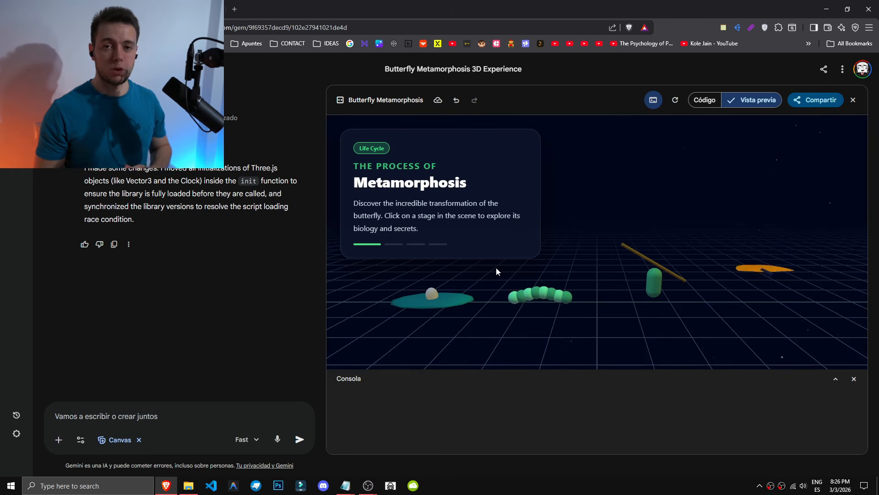
Review the chat history to find the follow-up prompt asking to improve the scene's aesthetic and order.
{"action": "scroll", "coordinate": [274, 374], "scroll_direction": "up", "scroll_amount": 5}
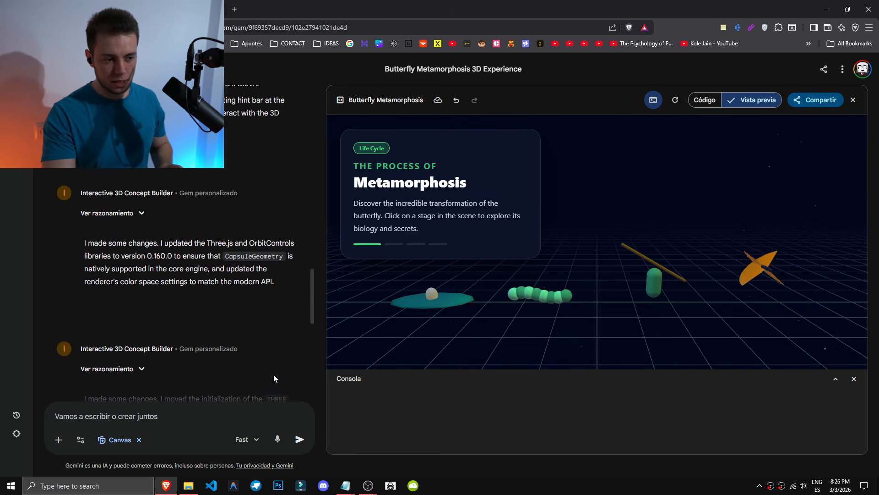
{"action": "scroll", "coordinate": [273, 375], "scroll_direction": "down", "scroll_amount": 10}
{"action": "left_click_drag", "start_coordinate": [135, 201], "coordinate": [230, 201]}
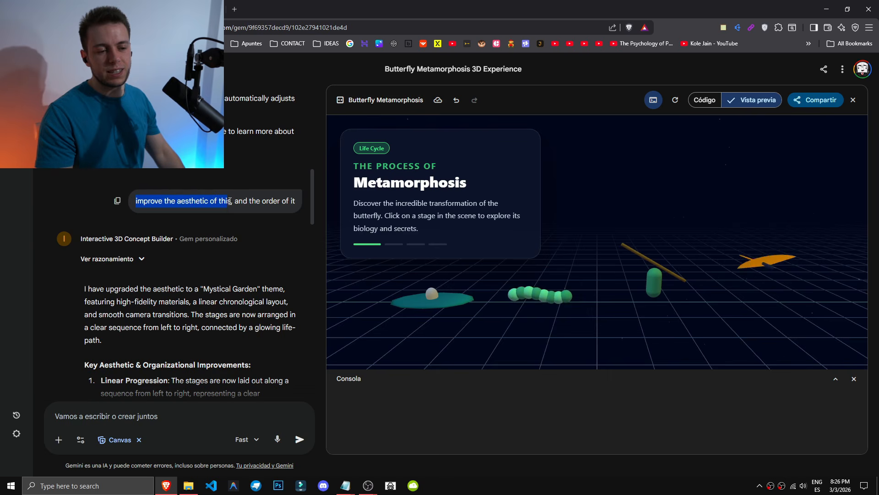
{"action": "left_click", "coordinate": [282, 198]}
Inspect the redesigned metamorphosis scene, opening the egg stage's explanation and viewing the egg from another angle.
{"action": "left_click_drag", "start_coordinate": [479, 307], "coordinate": [539, 313]}
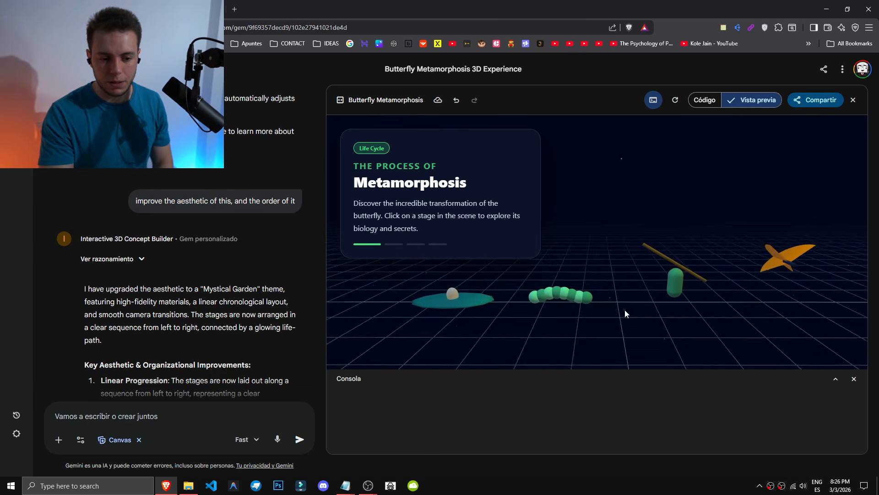
{"action": "left_click", "coordinate": [431, 292]}
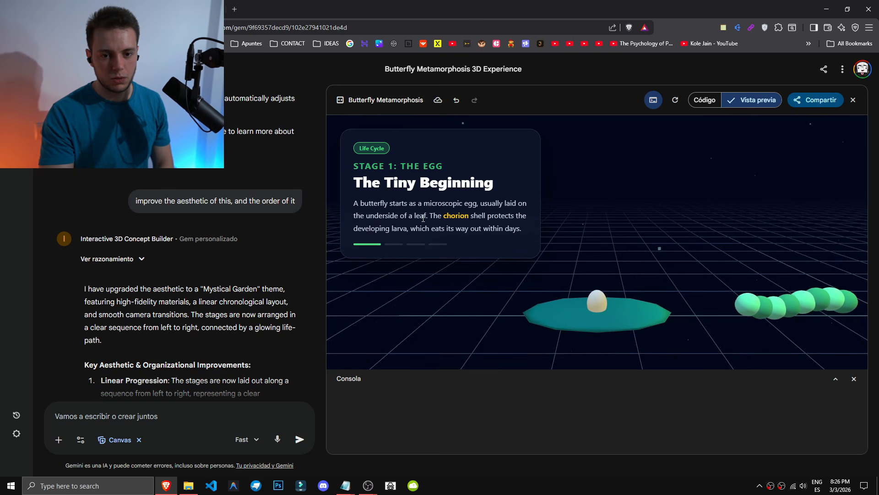
{"action": "left_click_drag", "start_coordinate": [634, 302], "coordinate": [661, 302]}
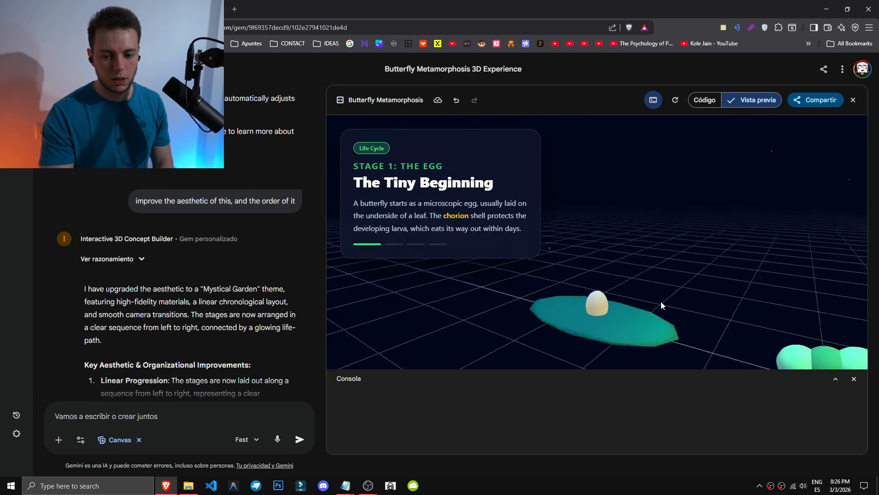
Close the console and step through the later life stages in the redesigned scene up to the adult butterfly.
{"action": "left_click", "coordinate": [854, 378]}
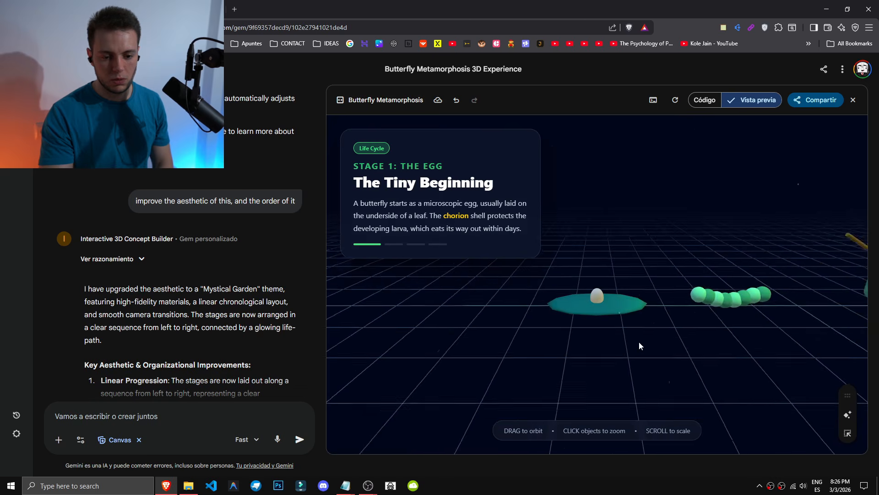
{"action": "left_click", "coordinate": [801, 306]}
{"action": "left_click", "coordinate": [824, 295]}
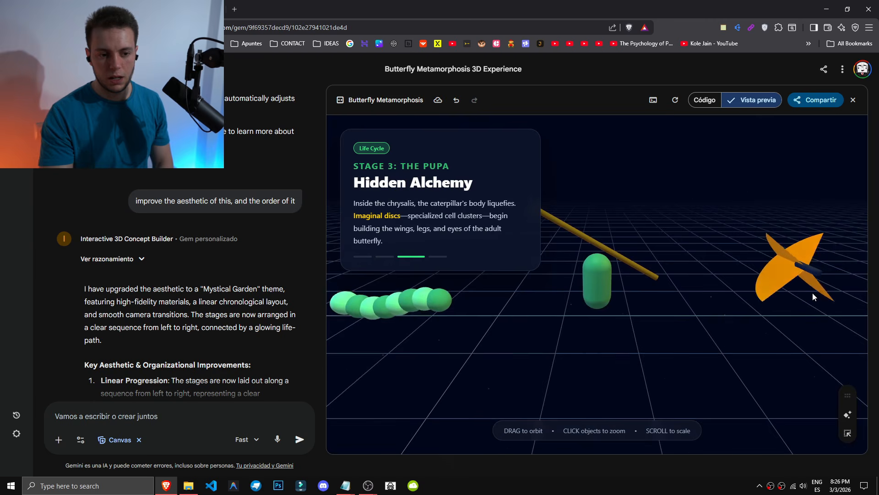
{"action": "left_click", "coordinate": [802, 252]}
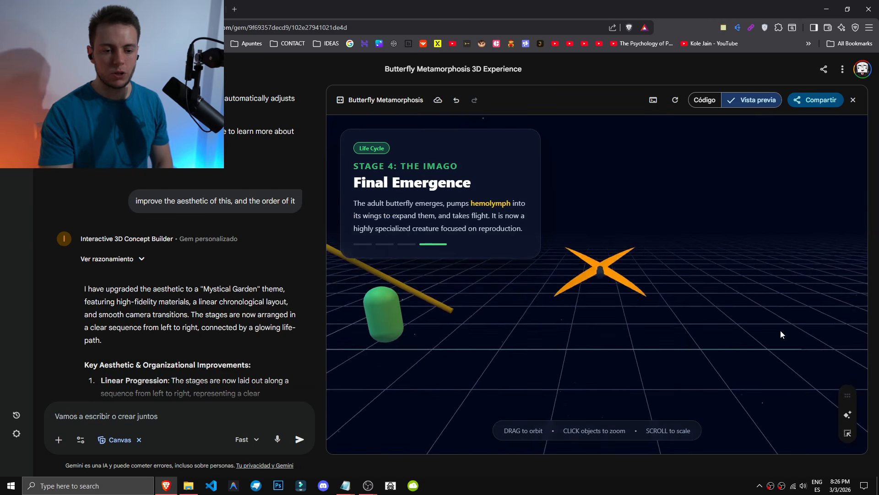